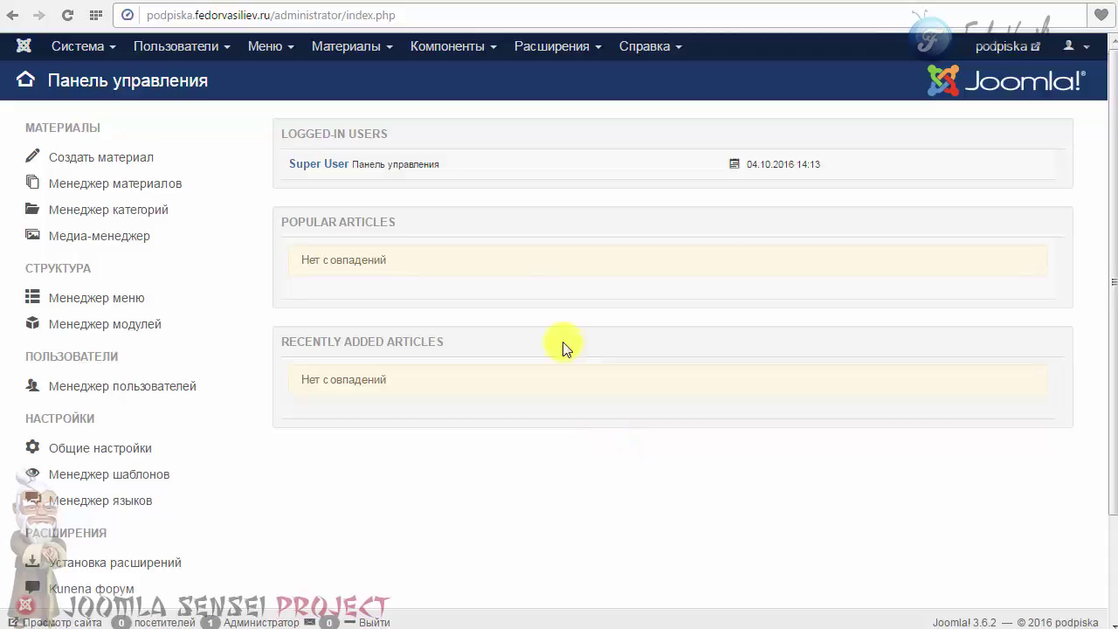
# - Open the user list of the Kunena forum component and look over the registered users
pyautogui.click(450, 46)
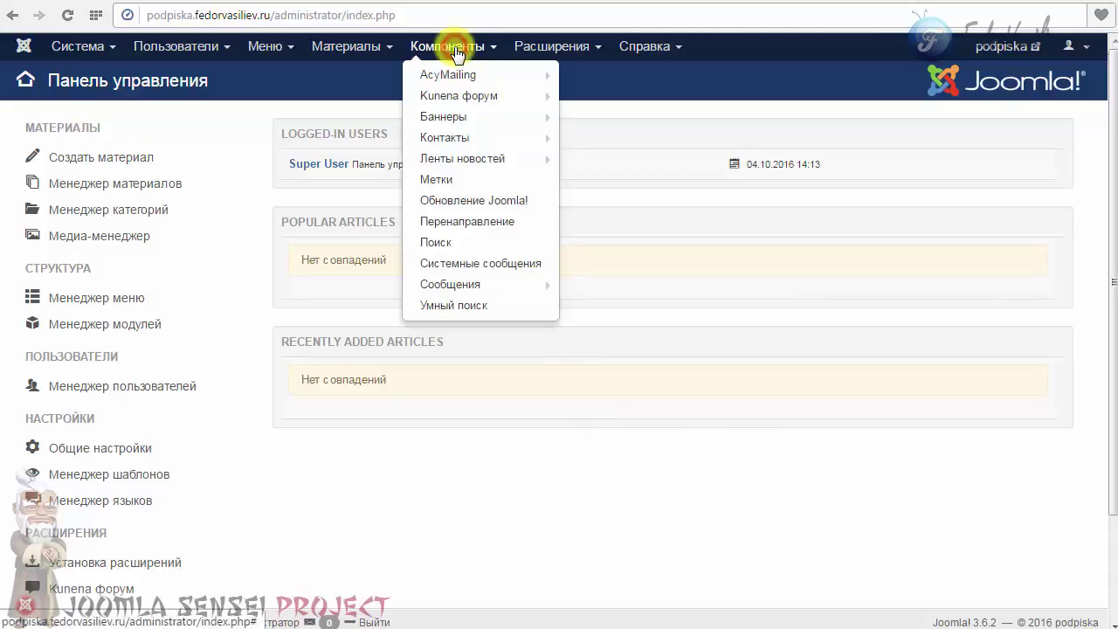
pyautogui.click(452, 96)
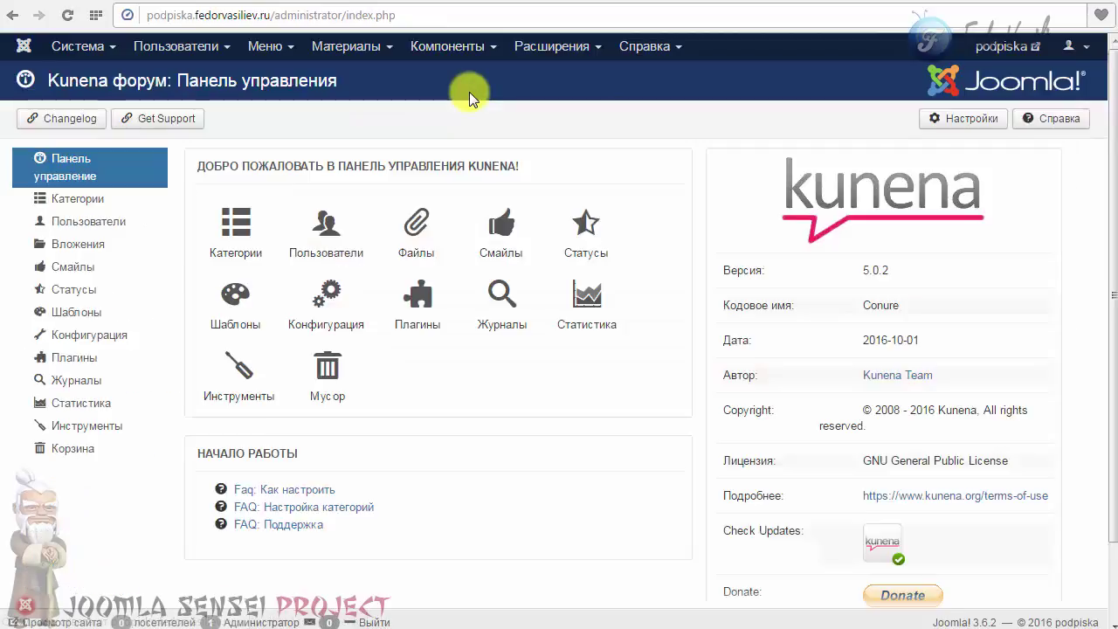
pyautogui.click(325, 237)
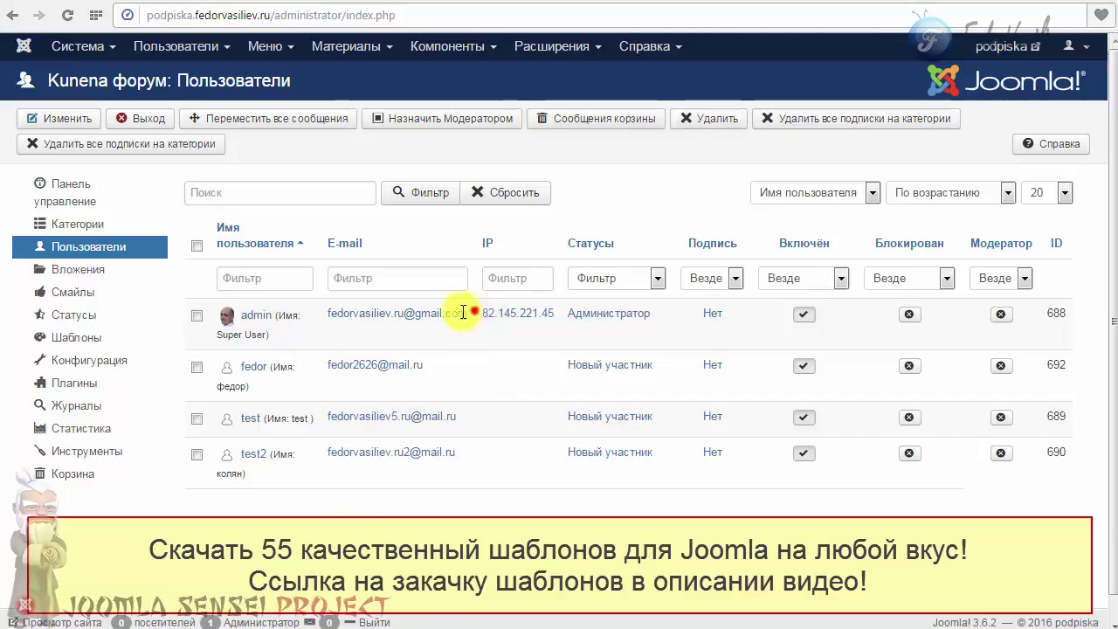
pyautogui.moveTo(467, 313); pyautogui.dragTo(371, 312)
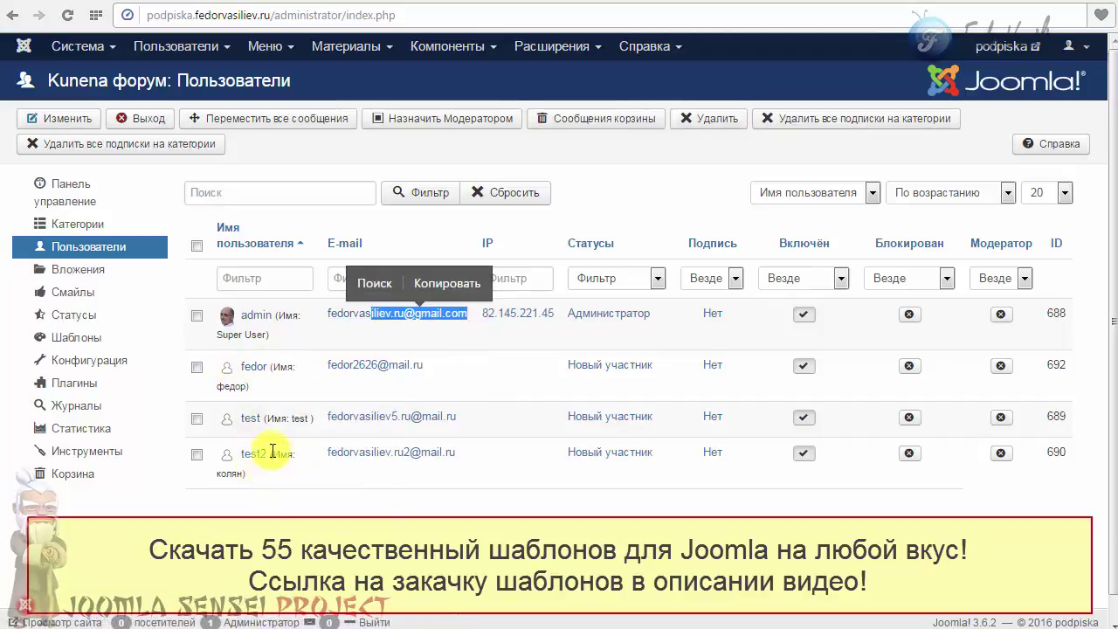
pyautogui.click(446, 368)
# - Open the forum profile of the second user in the list for editing
pyautogui.moveTo(255, 375)
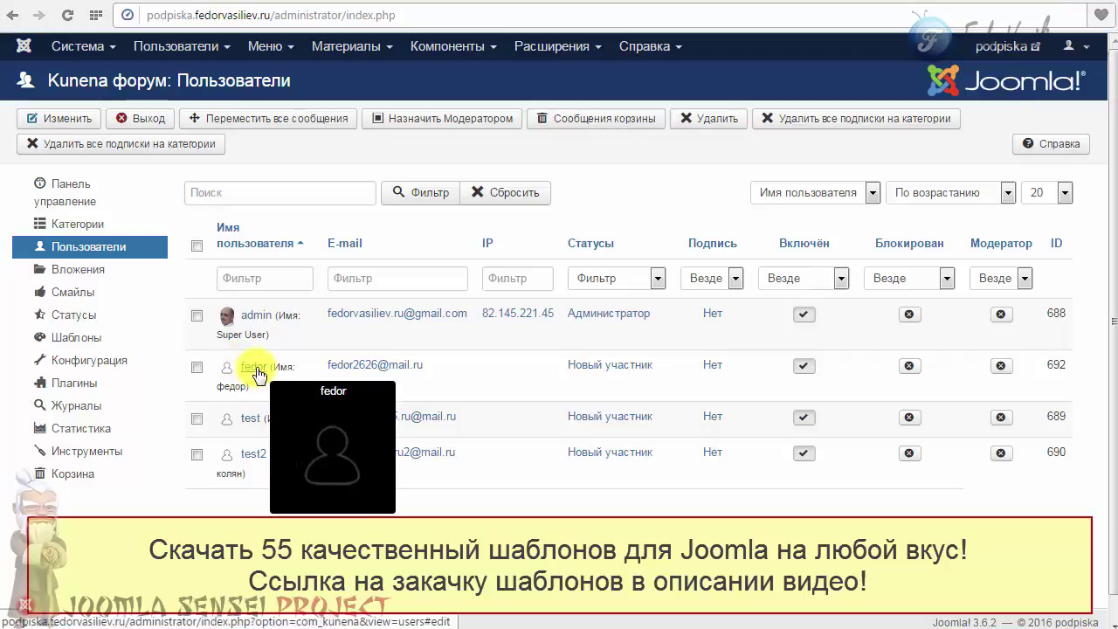
pyautogui.click(255, 374)
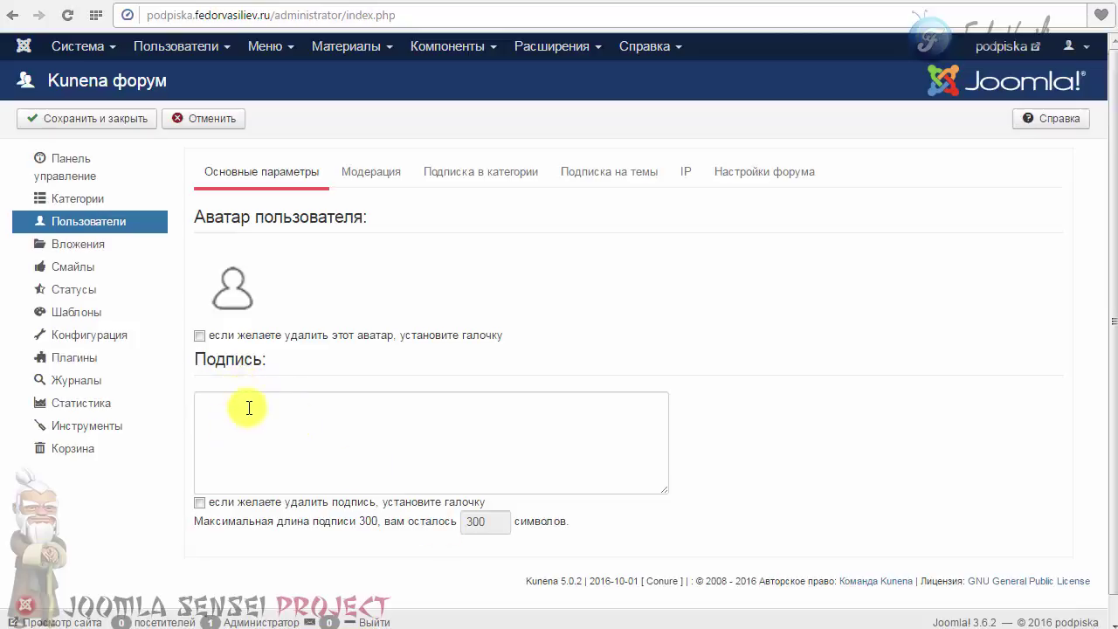
pyautogui.click(248, 408)
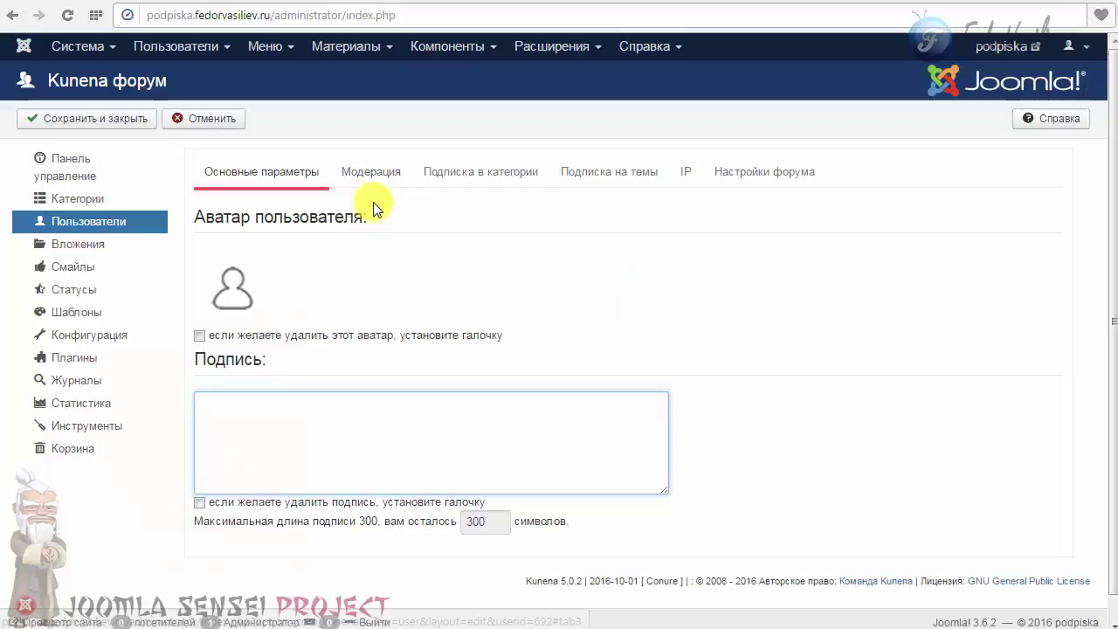
# - Set the user's moderator option to Да and assign the category Шаблоны Joomla for moderation
pyautogui.click(373, 176)
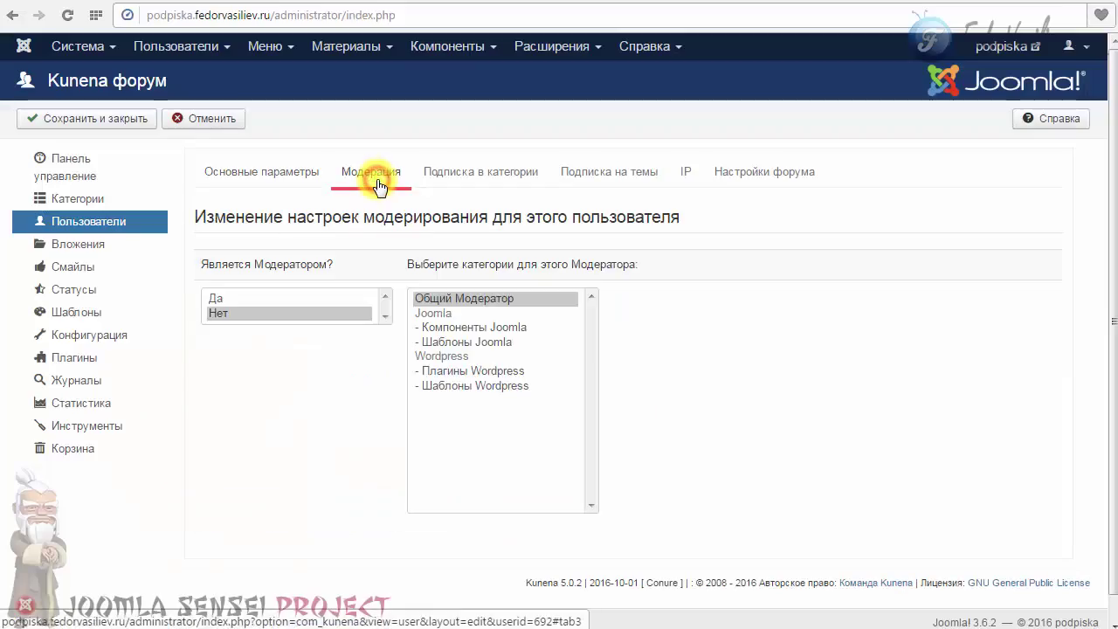
pyautogui.moveTo(335, 265); pyautogui.dragTo(264, 266)
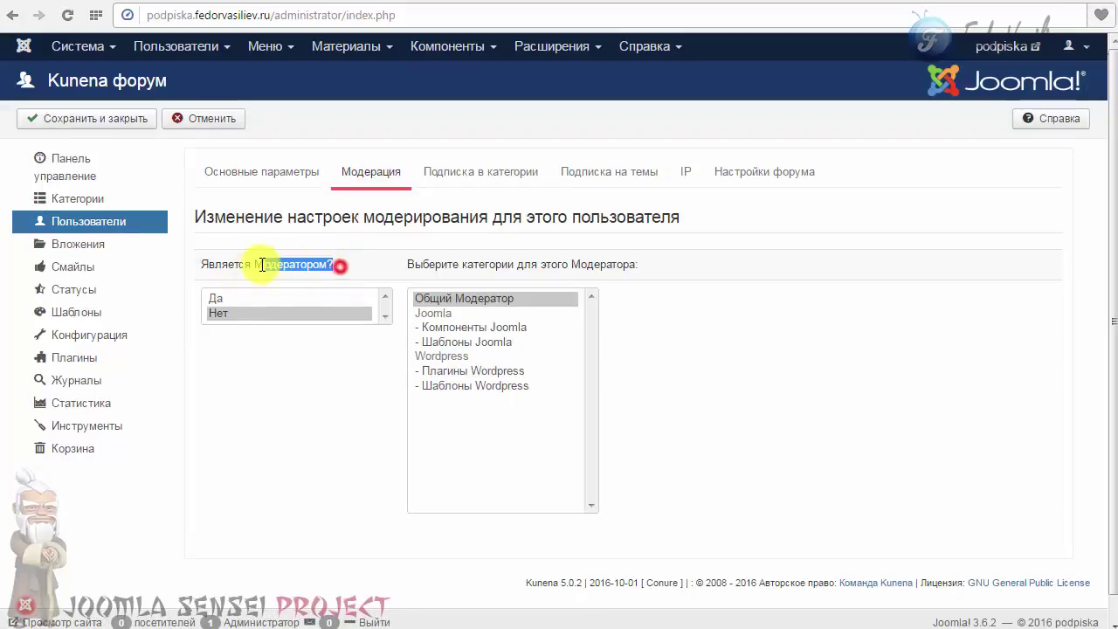
pyautogui.click(217, 299)
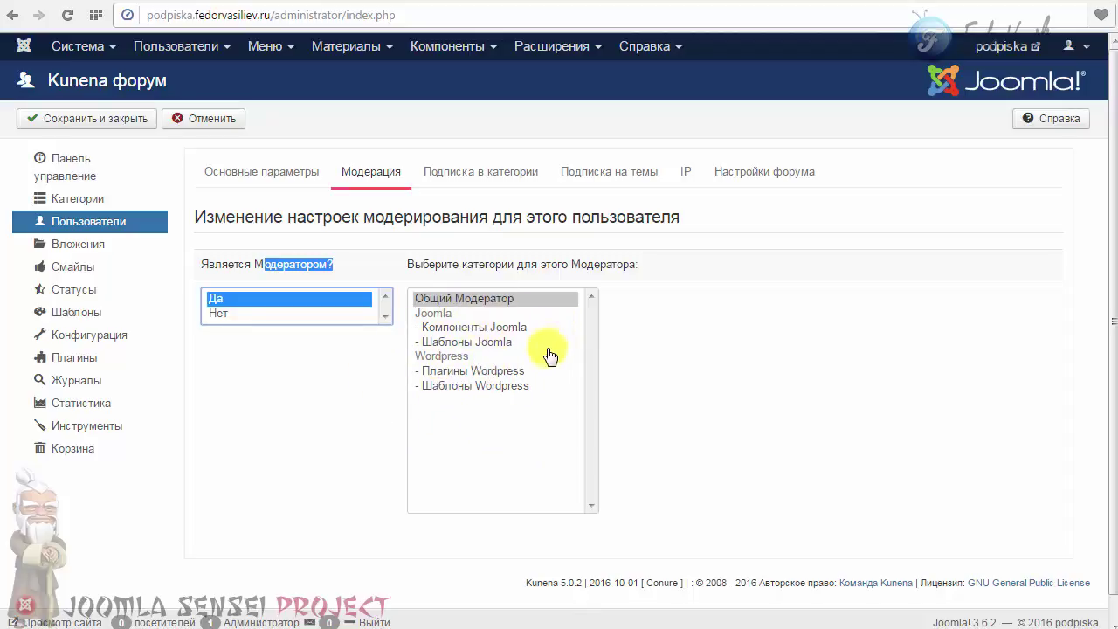
pyautogui.click(482, 343)
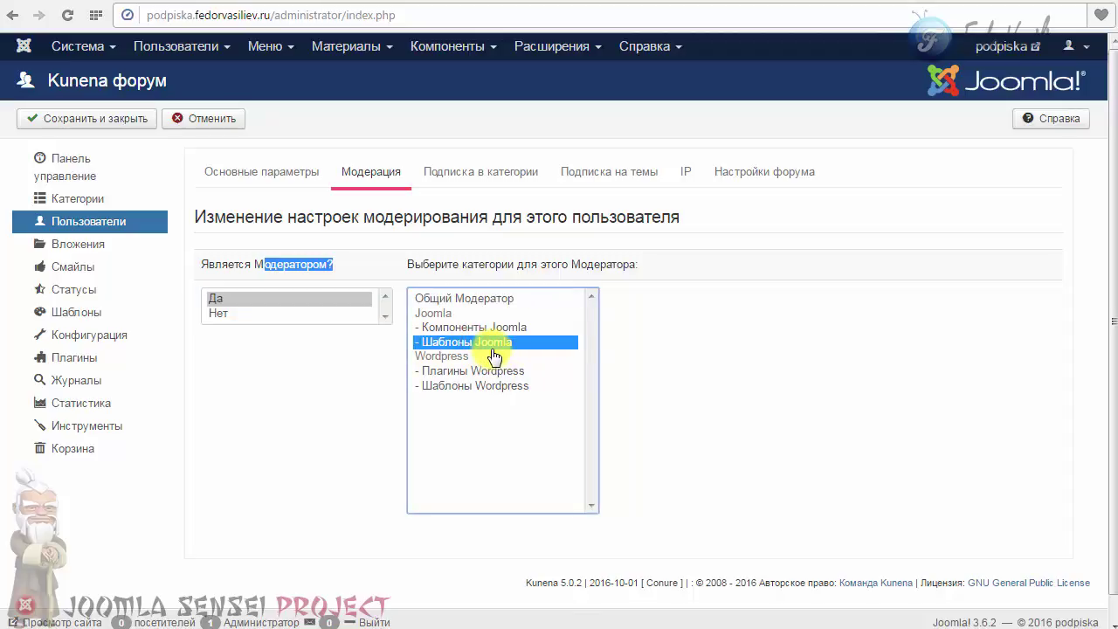
# - Try adding Общий Модератор, Компоненты Joomla, Плагины Wordpress and Шаблоны Wordpress to the selection, and reduce it to Шаблоны Joomla
pyautogui.keyDown('ctrl'); pyautogui.click(463, 327); pyautogui.keyUp('ctrl')
pyautogui.keyDown('ctrl'); pyautogui.click(450, 298); pyautogui.keyUp('ctrl')
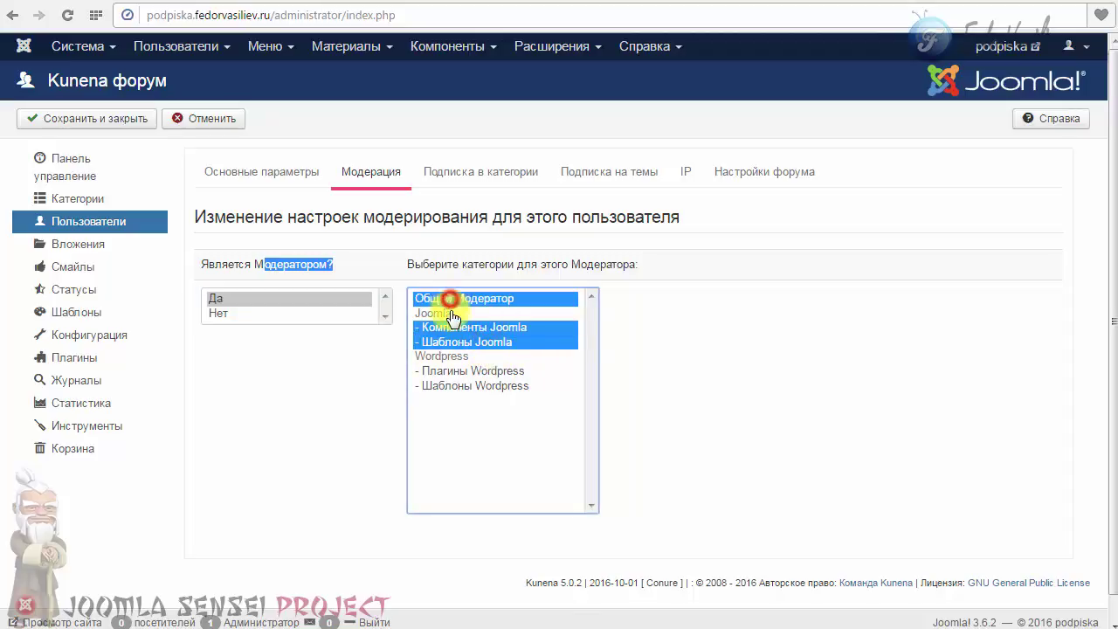
pyautogui.keyDown('ctrl'); pyautogui.click(445, 372); pyautogui.keyUp('ctrl')
pyautogui.keyDown('ctrl'); pyautogui.click(447, 385); pyautogui.keyUp('ctrl')
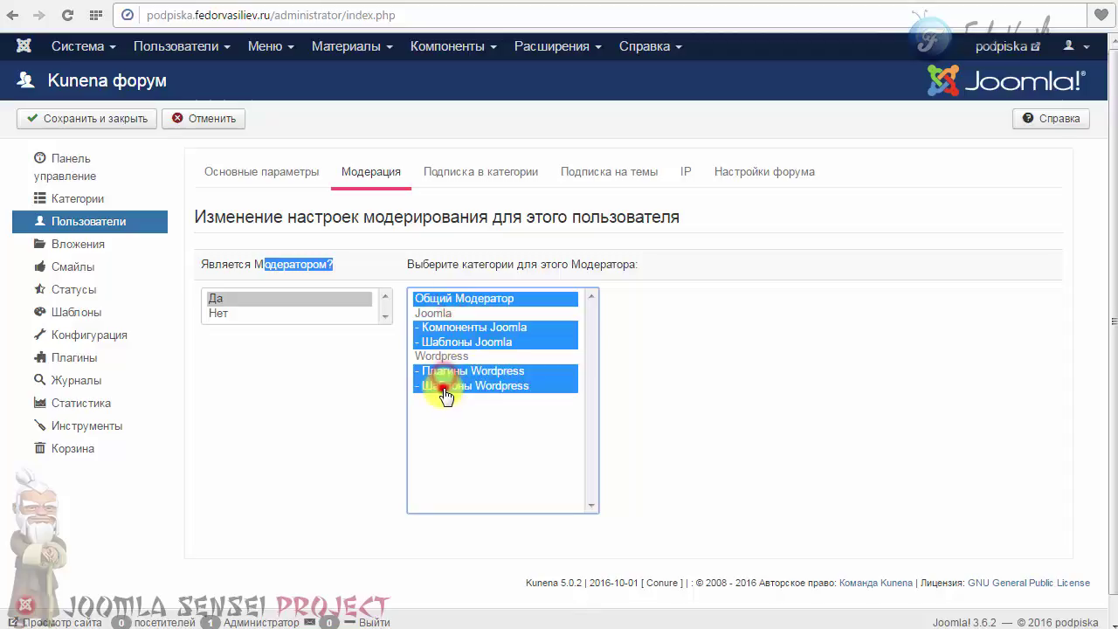
pyautogui.click(437, 342)
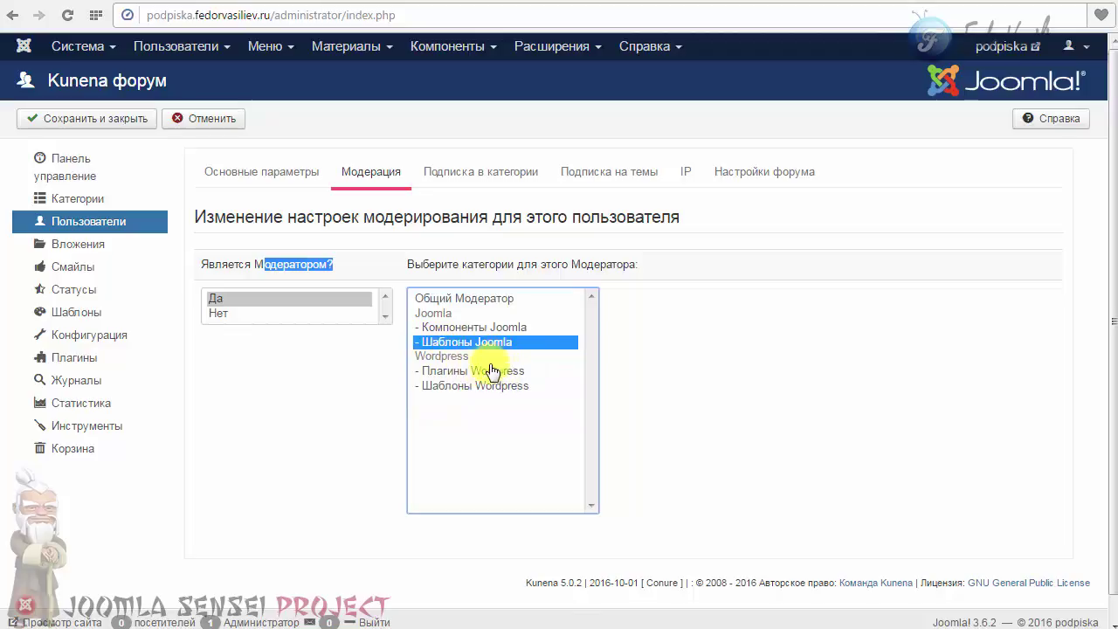
# - Assign the status Модератор in the user's forum settings, and save and close the profile
pyautogui.click(480, 173)
pyautogui.click(583, 175)
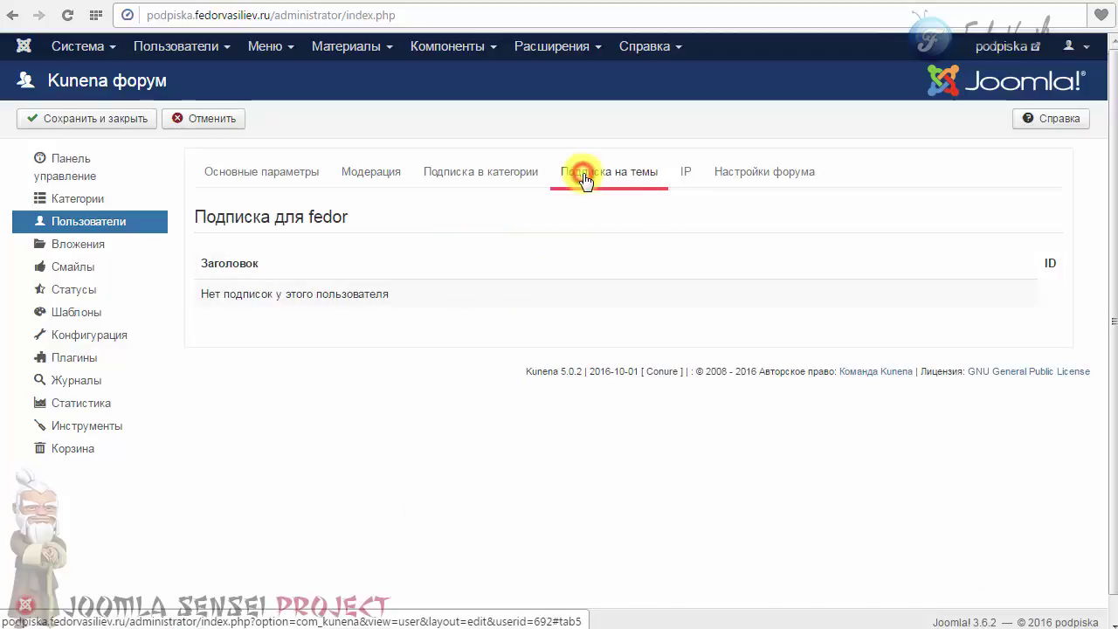
pyautogui.click(681, 175)
pyautogui.click(759, 175)
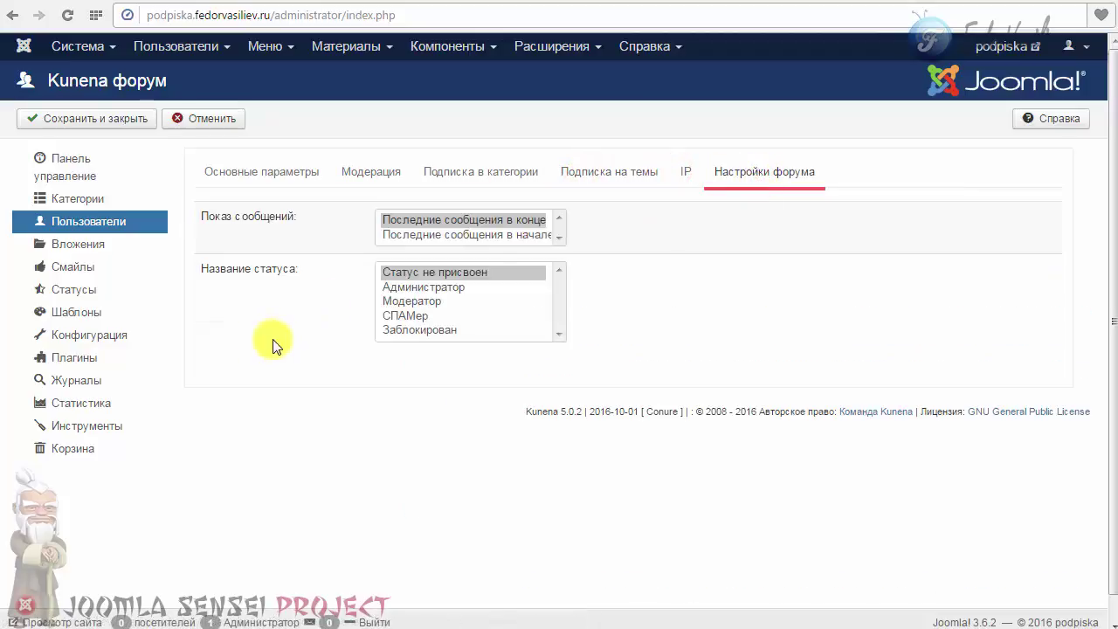
pyautogui.click(409, 303)
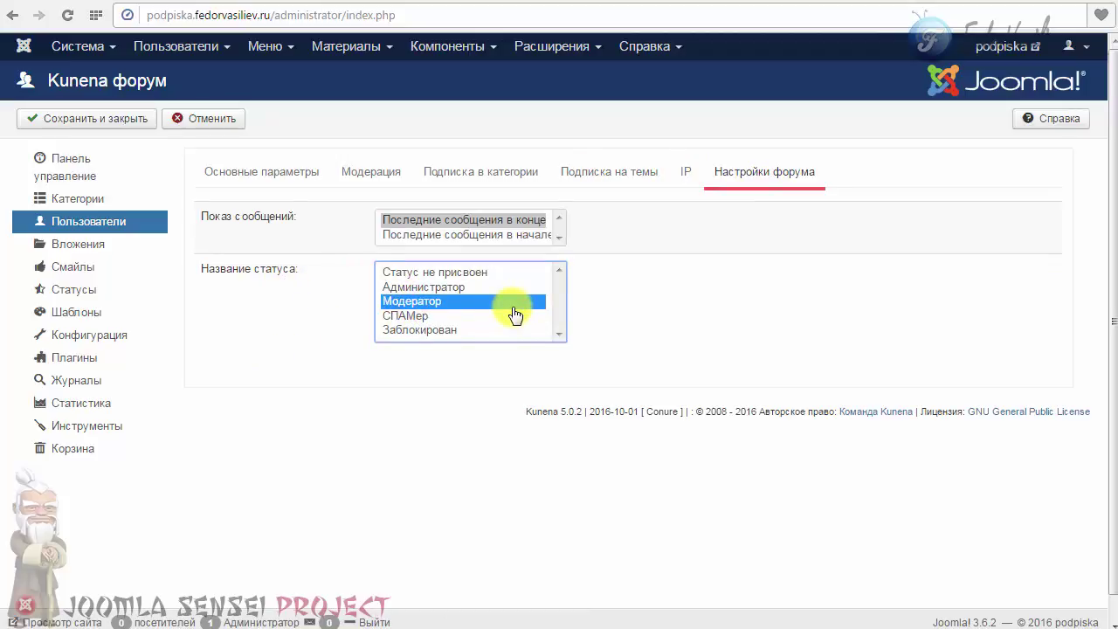
pyautogui.click(105, 119)
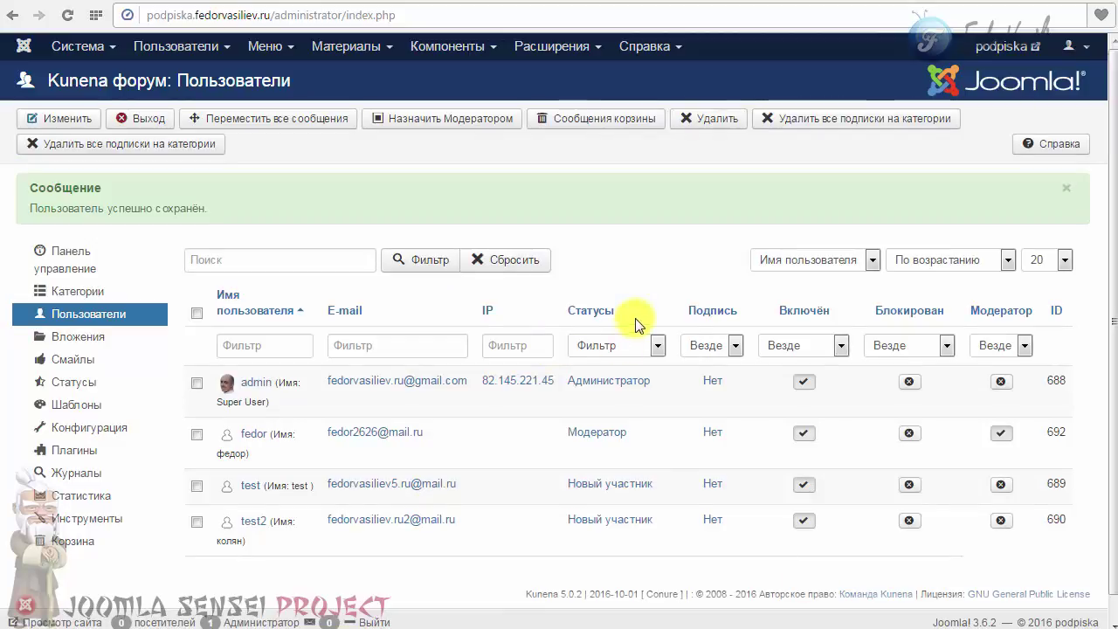
# - Check the Статусы column of the user list for the administrator and the new moderator
pyautogui.moveTo(635, 323); pyautogui.dragTo(551, 308)
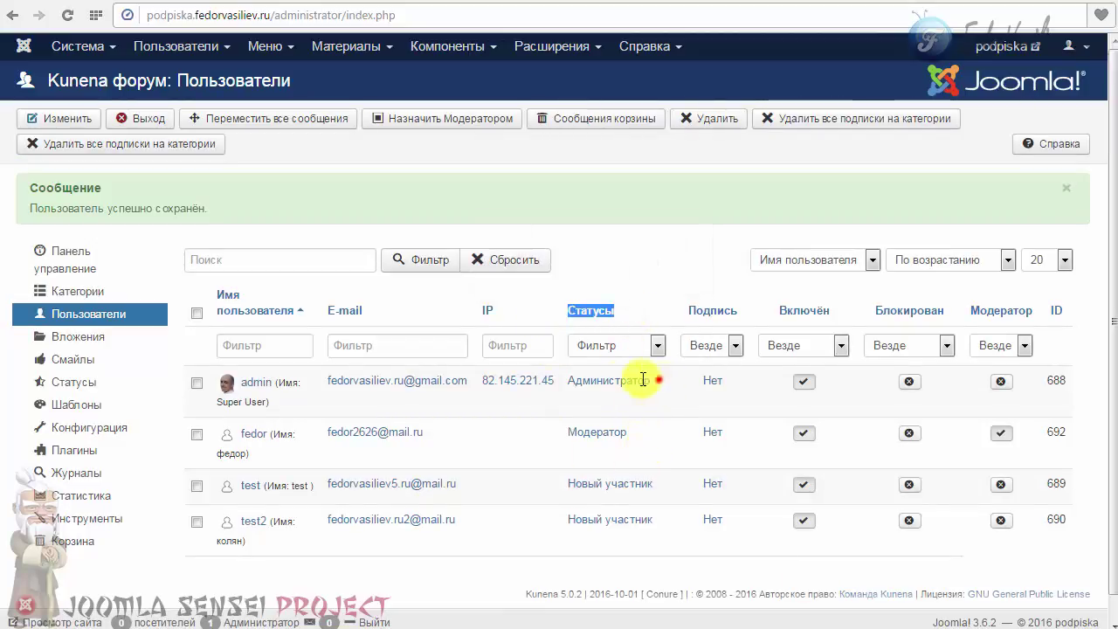
pyautogui.moveTo(642, 380); pyautogui.dragTo(574, 379)
pyautogui.moveTo(655, 429); pyautogui.dragTo(574, 428)
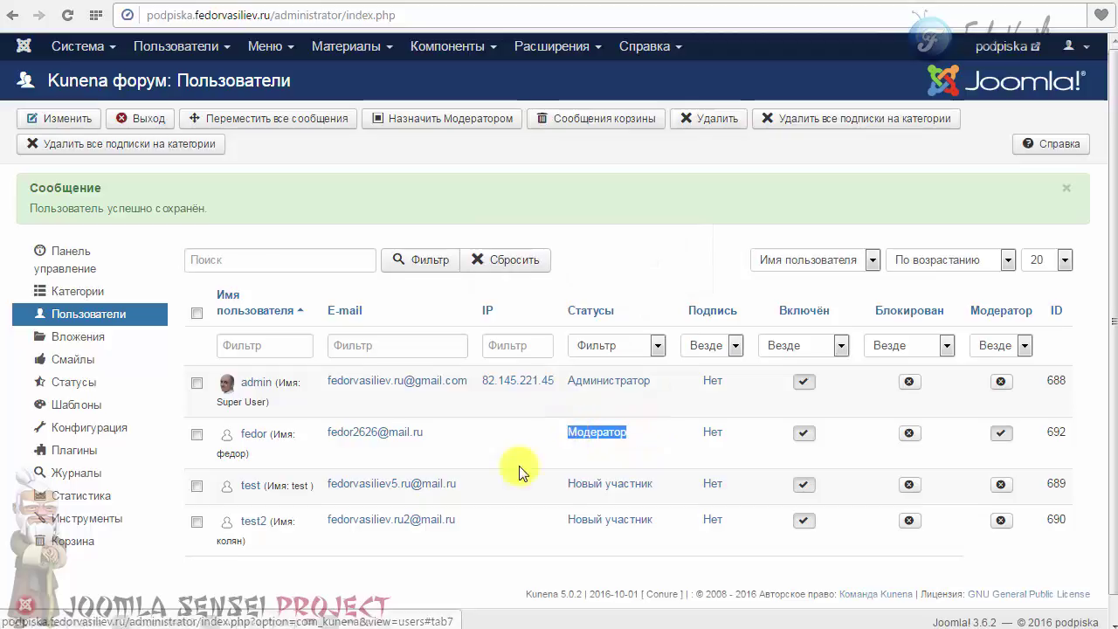
pyautogui.click(465, 448)
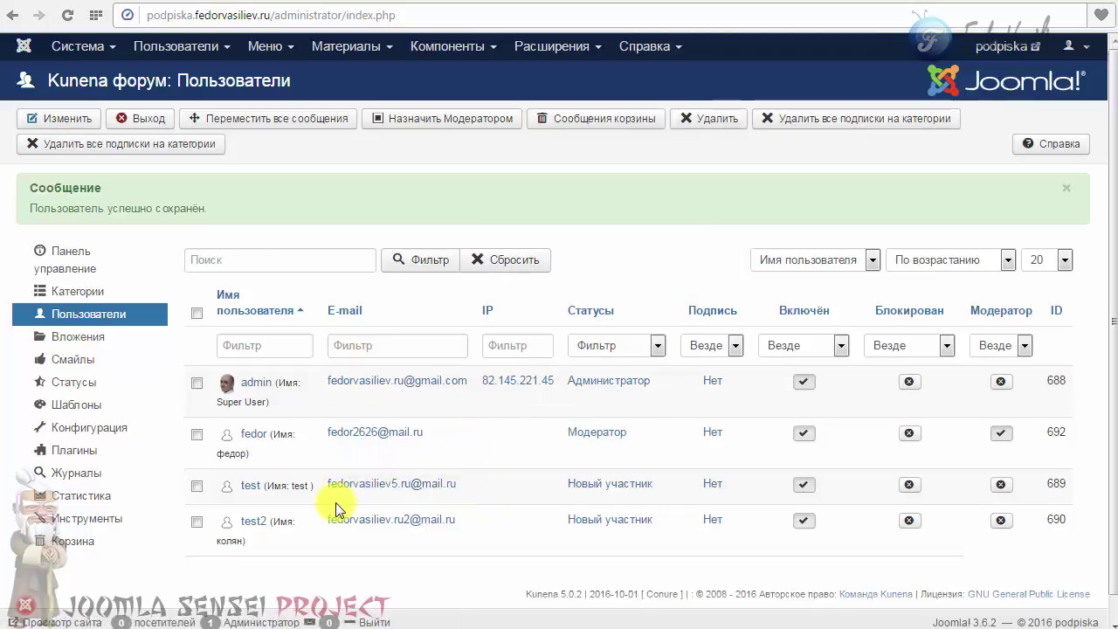
pyautogui.moveTo(257, 446)
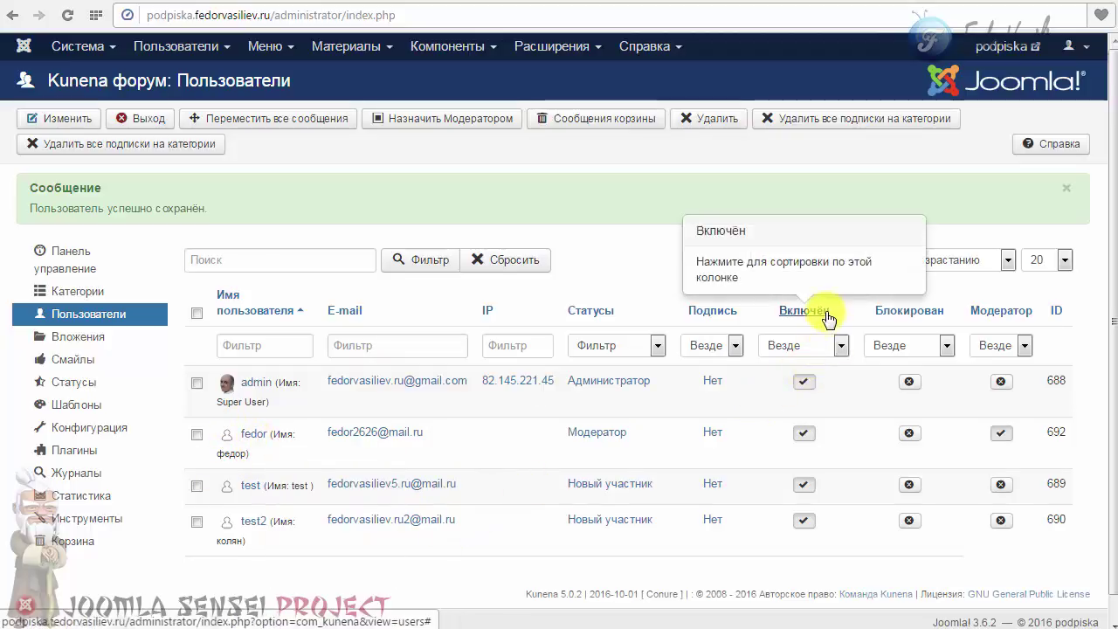
# - Filter the user list by Модератор set to Да, and reset that filter to Везде
pyautogui.click(988, 313)
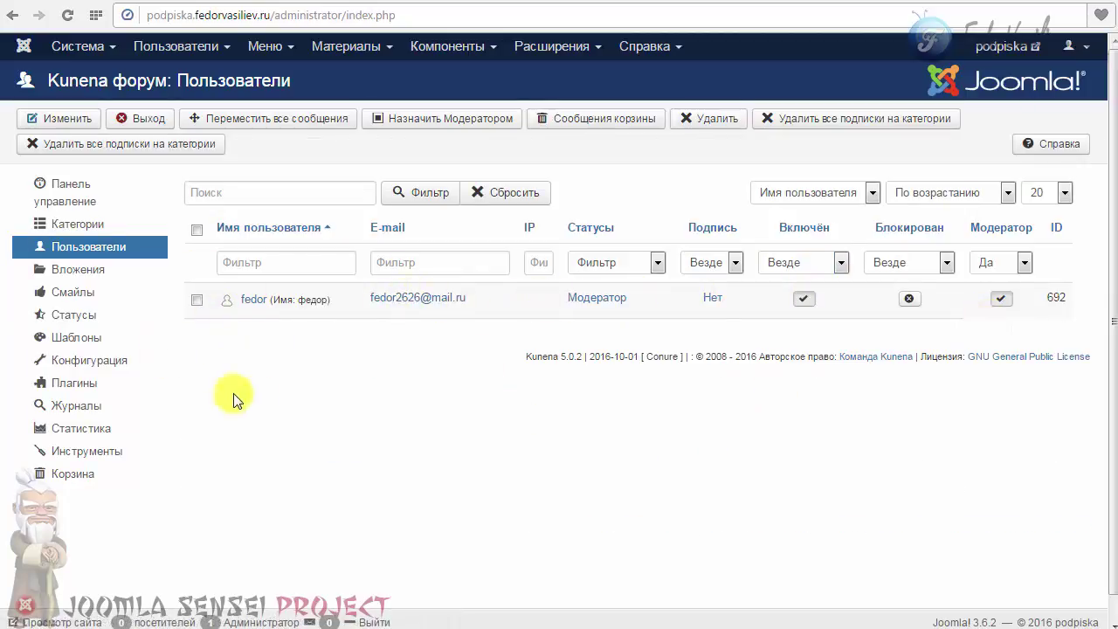
pyautogui.click(1023, 273)
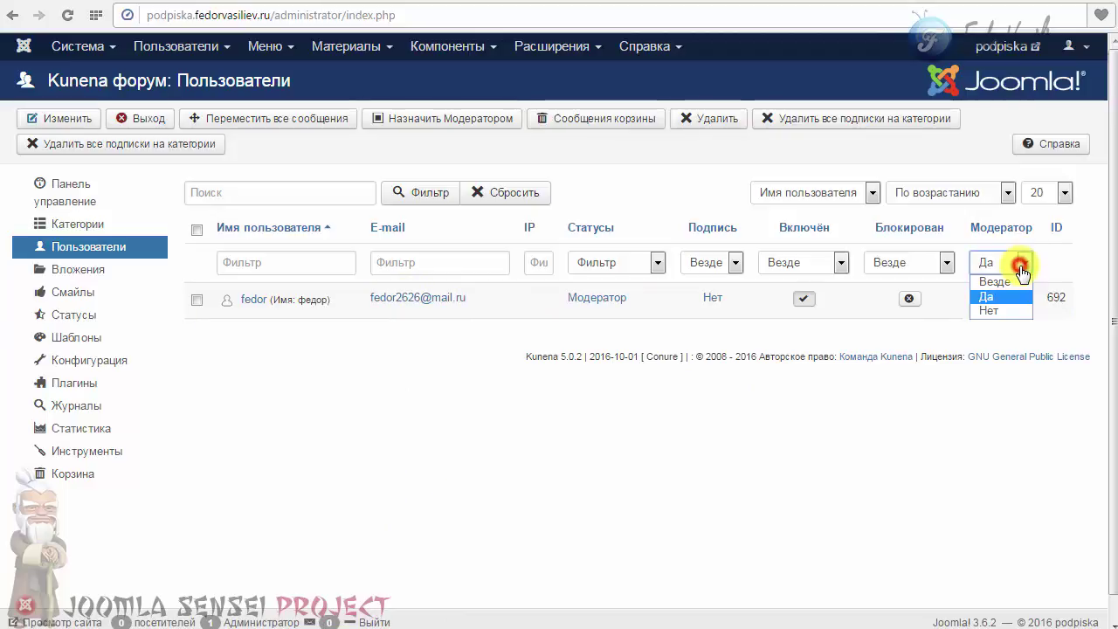
pyautogui.click(997, 282)
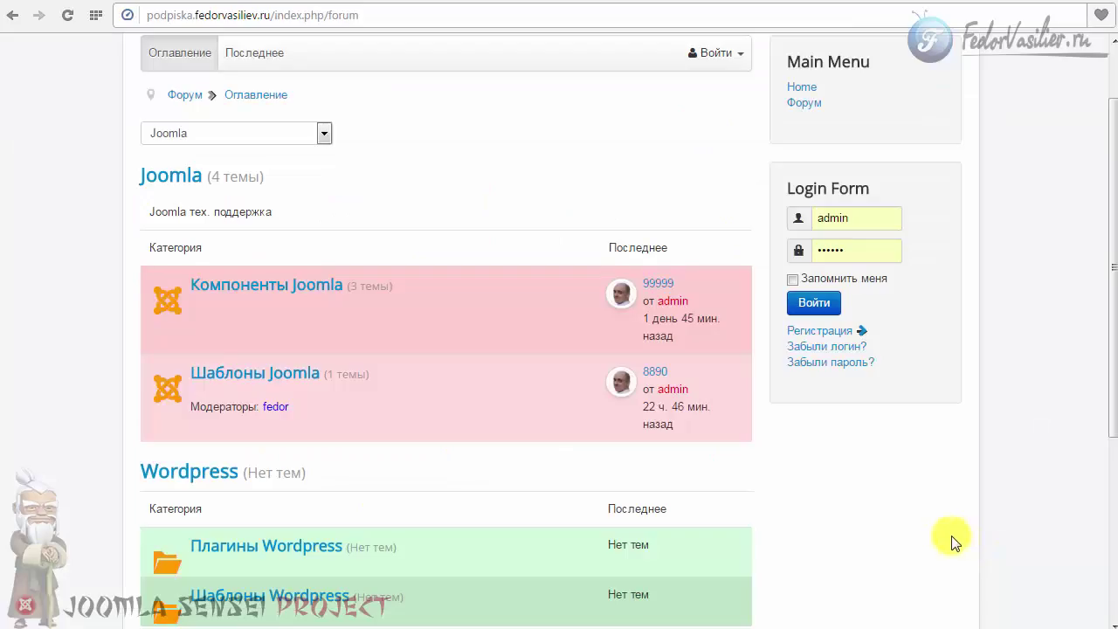
# - Examine the moderator entry under the Шаблоны Joomla category and that category's topics on the public forum
pyautogui.moveTo(365, 266)
pyautogui.moveTo(189, 407); pyautogui.dragTo(249, 407)
pyautogui.click(232, 410)
pyautogui.moveTo(215, 408); pyautogui.dragTo(299, 407)
pyautogui.click(337, 407)
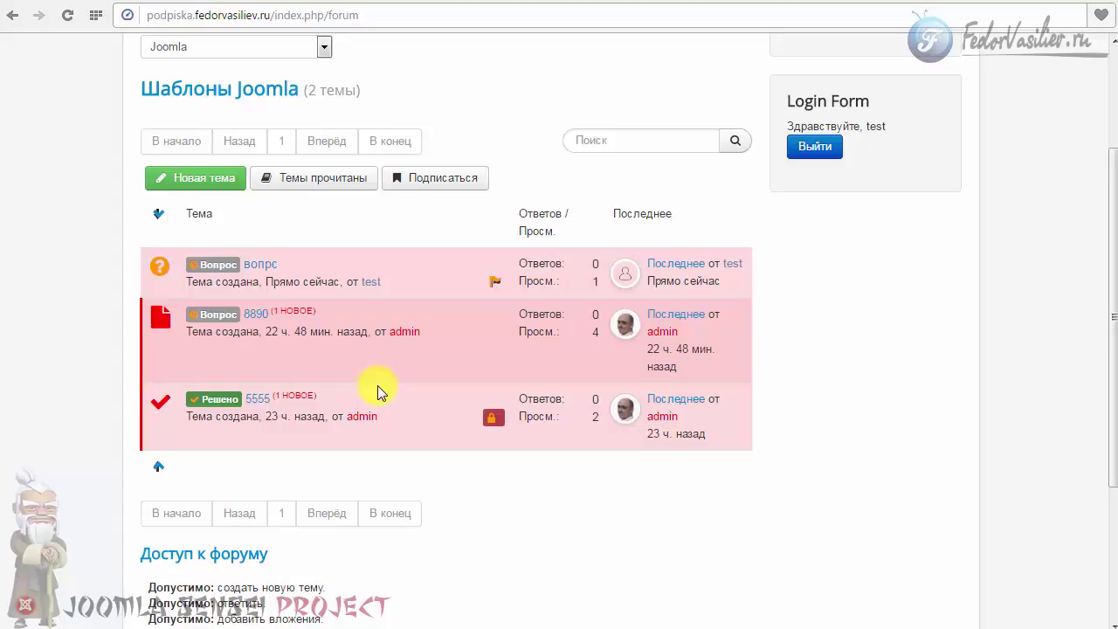
pyautogui.scroll(2, 1098, 274)
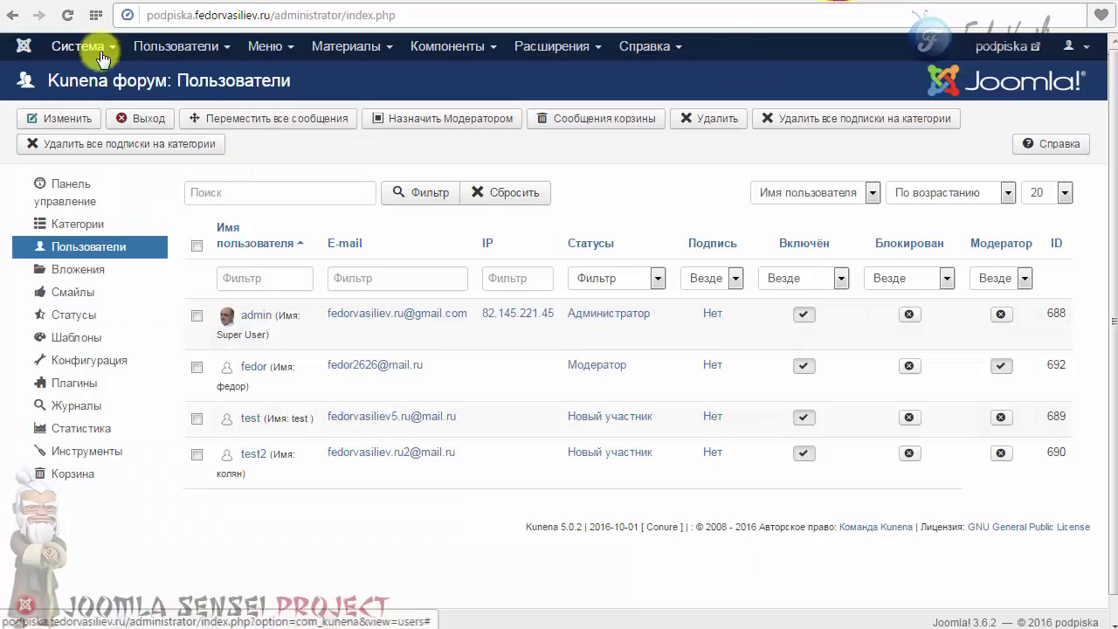
# - Open the server settings of the site's global configuration at the mail section
pyautogui.click(94, 45)
pyautogui.click(112, 126)
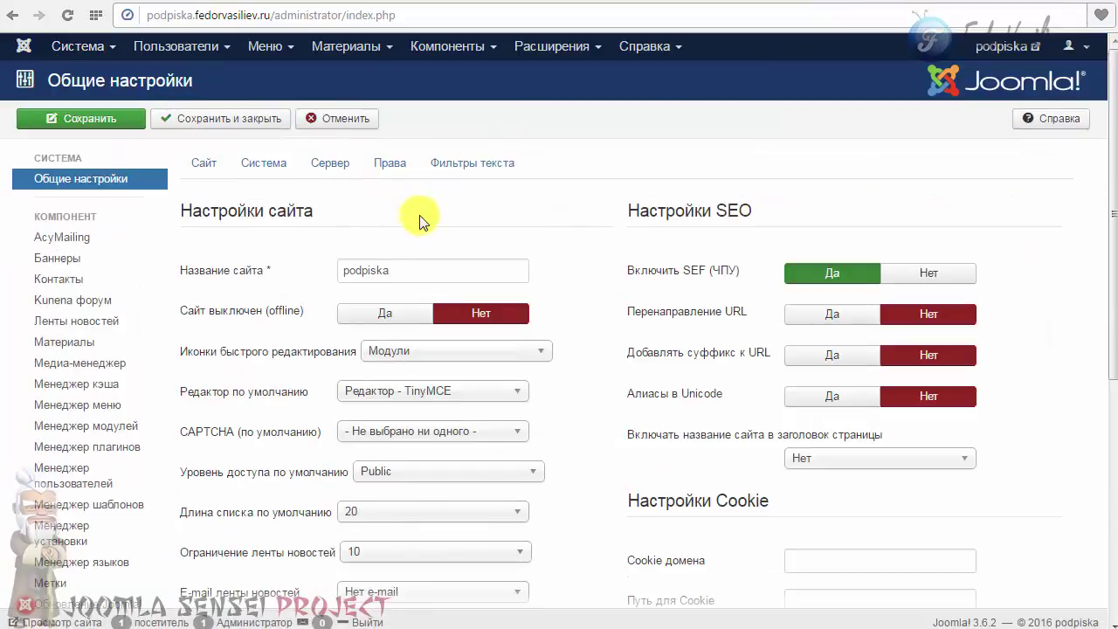
pyautogui.scroll(-2, 419, 221)
pyautogui.scroll(2, 425, 219)
pyautogui.click(264, 162)
pyautogui.click(328, 164)
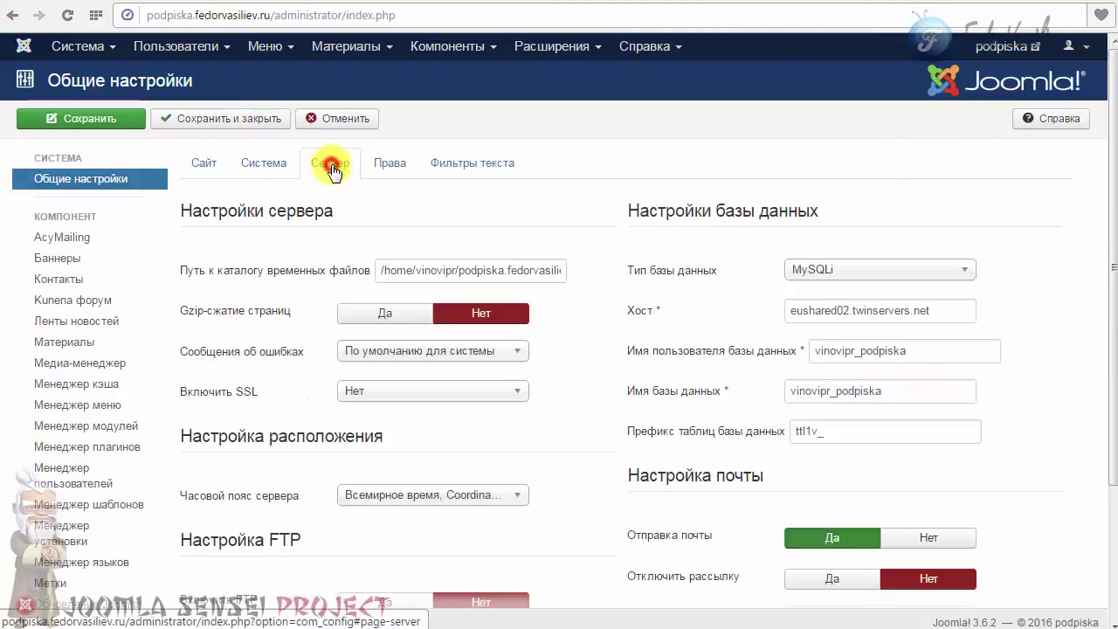
pyautogui.scroll(-2, 328, 214)
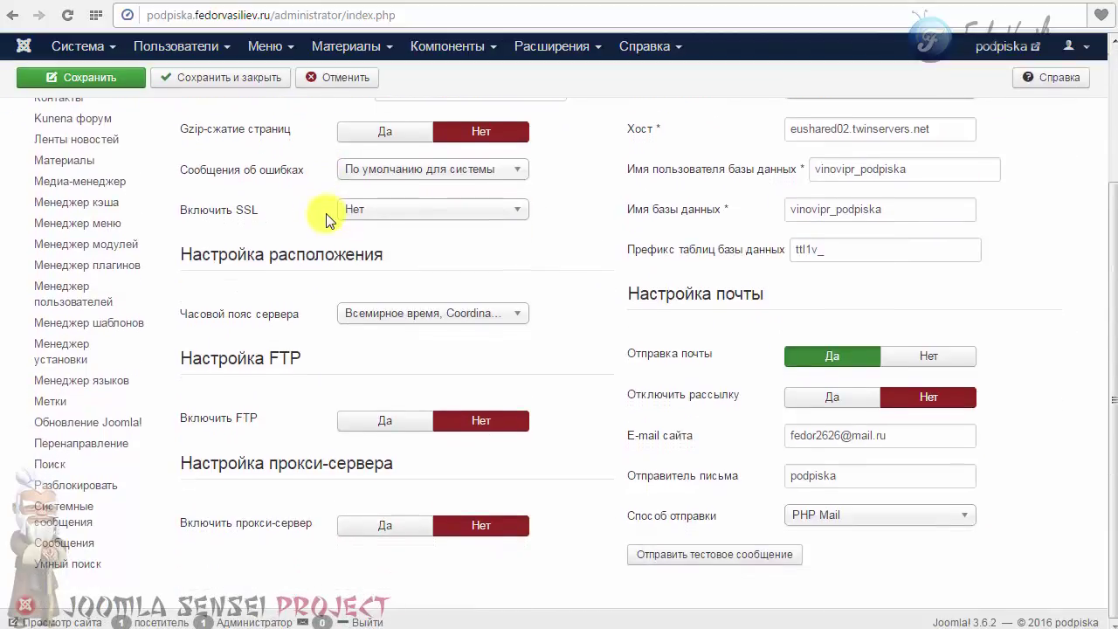
# - Examine the site e-mail address field and its description in the mail settings
pyautogui.moveTo(646, 442)
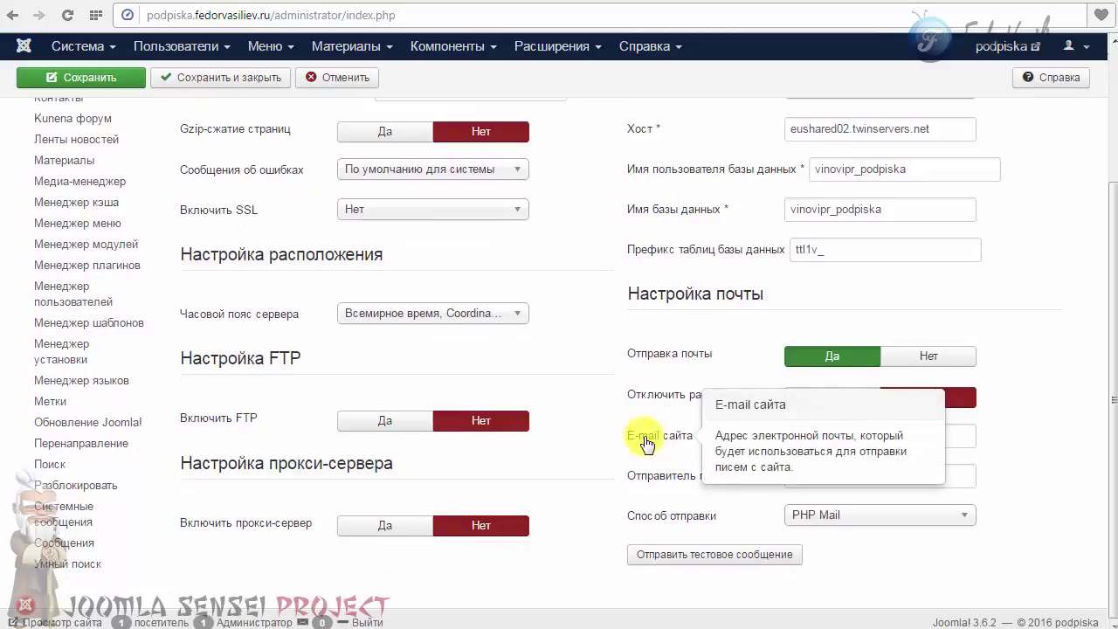
pyautogui.moveTo(923, 444); pyautogui.dragTo(842, 428)
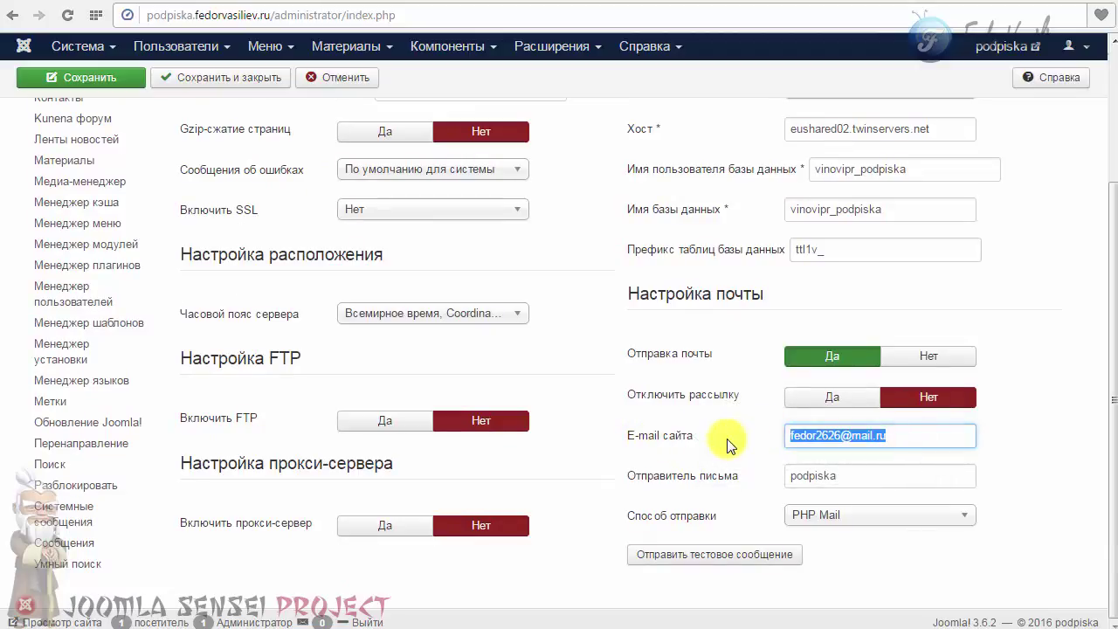
pyautogui.click(731, 445)
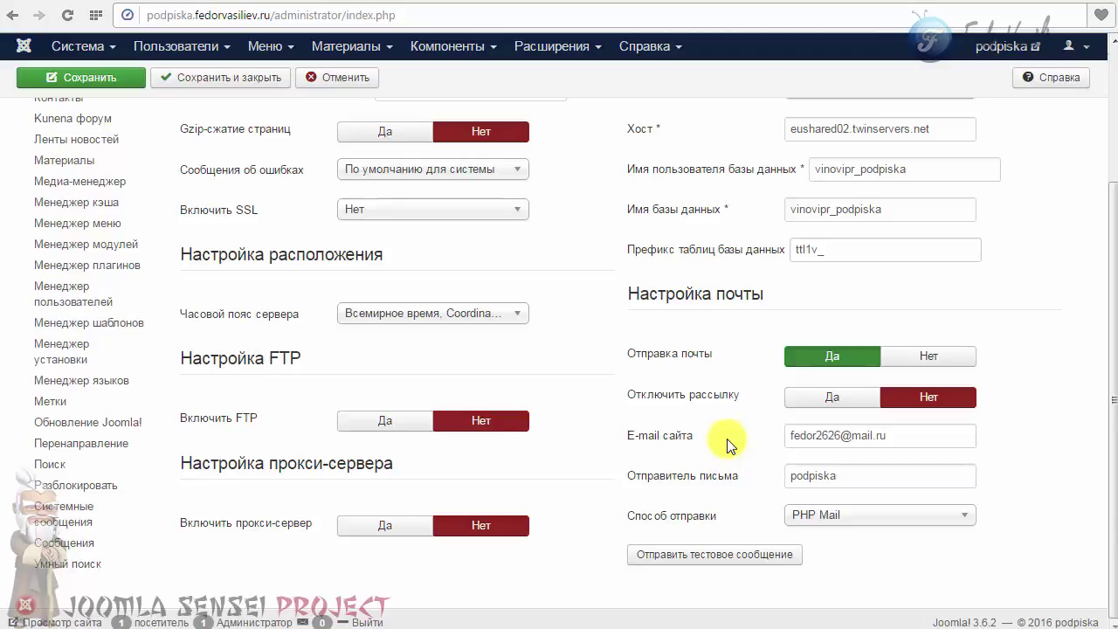
pyautogui.moveTo(903, 434); pyautogui.dragTo(759, 432)
pyautogui.click(795, 435)
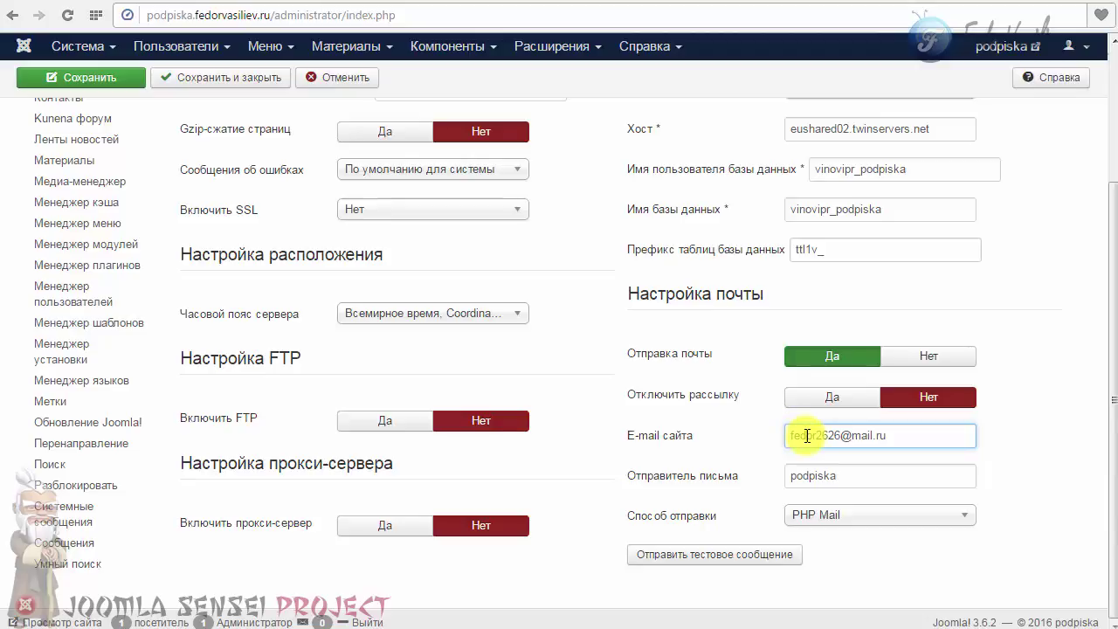
pyautogui.moveTo(659, 436)
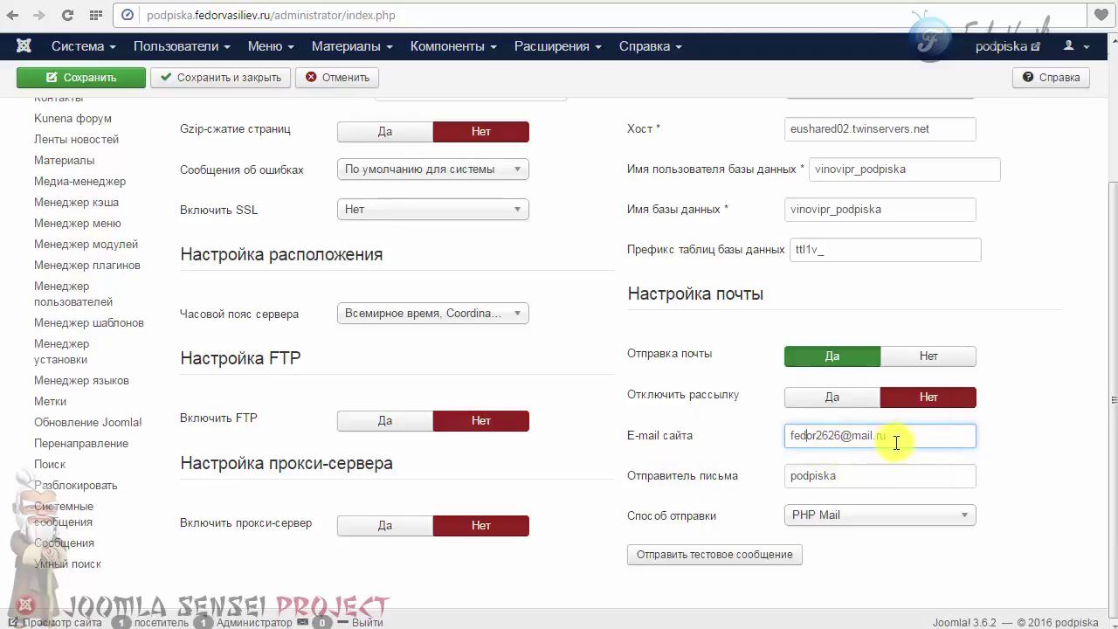
# - Examine the full address and its account-name part in the E-mail сайта field of the mail settings
pyautogui.moveTo(917, 436); pyautogui.dragTo(768, 435)
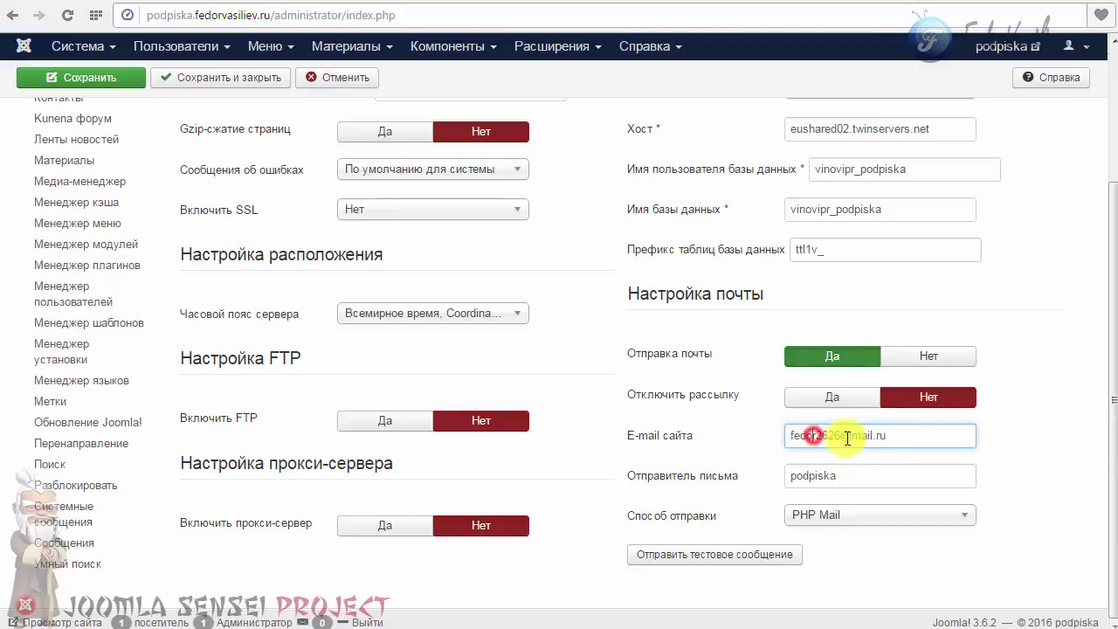
pyautogui.click(818, 440)
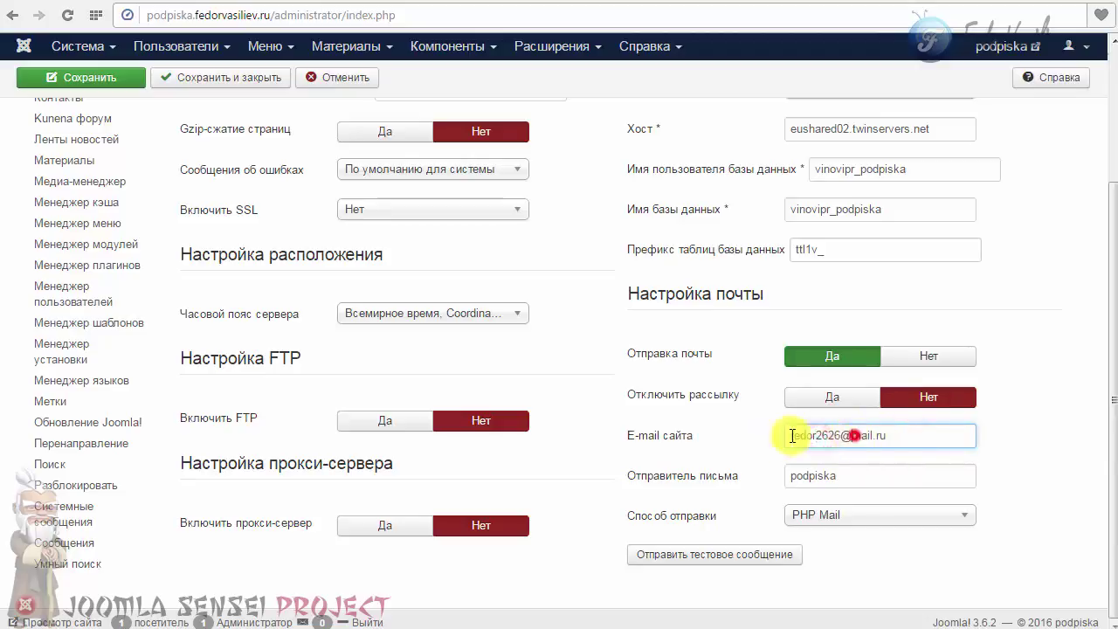
pyautogui.click(895, 436)
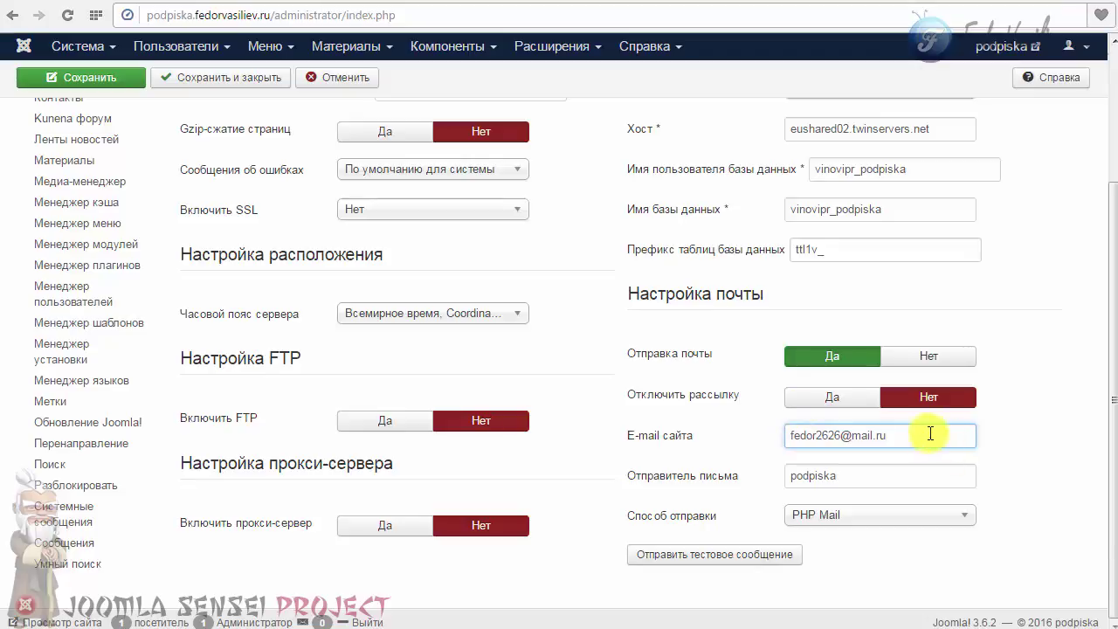
pyautogui.moveTo(931, 434); pyautogui.dragTo(779, 433)
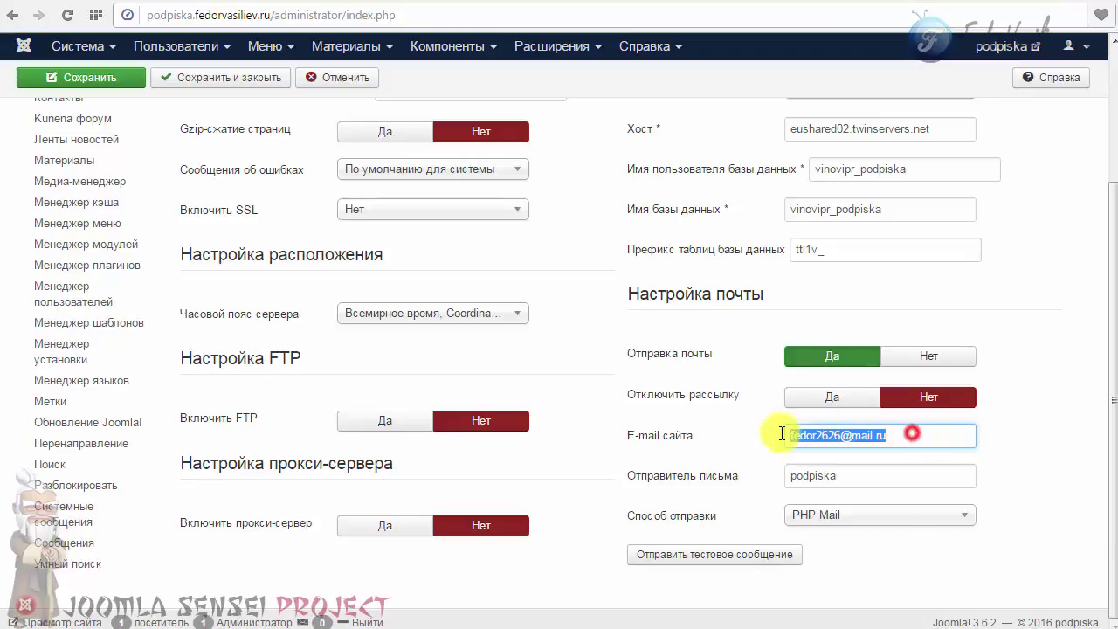
pyautogui.click(780, 435)
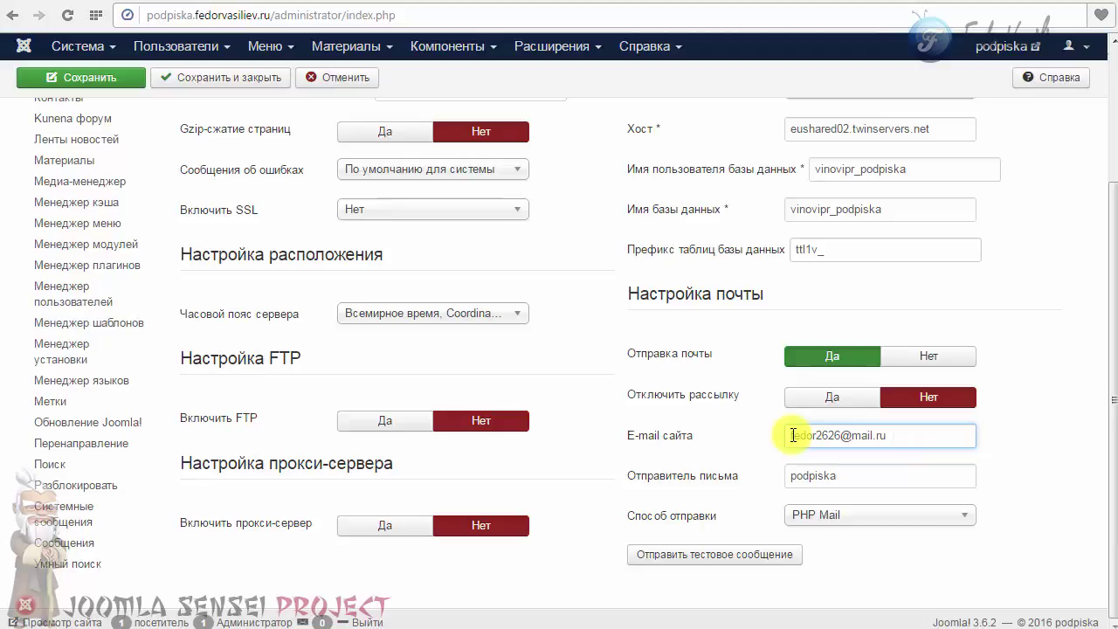
pyautogui.click(839, 437)
pyautogui.moveTo(839, 437); pyautogui.dragTo(774, 435)
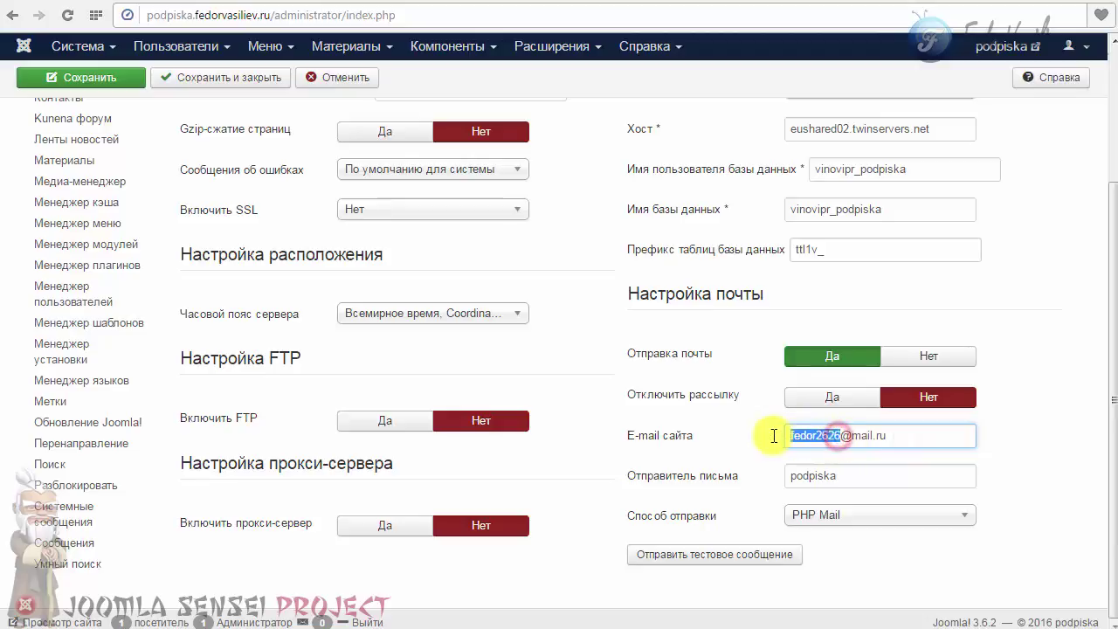
pyautogui.click(798, 435)
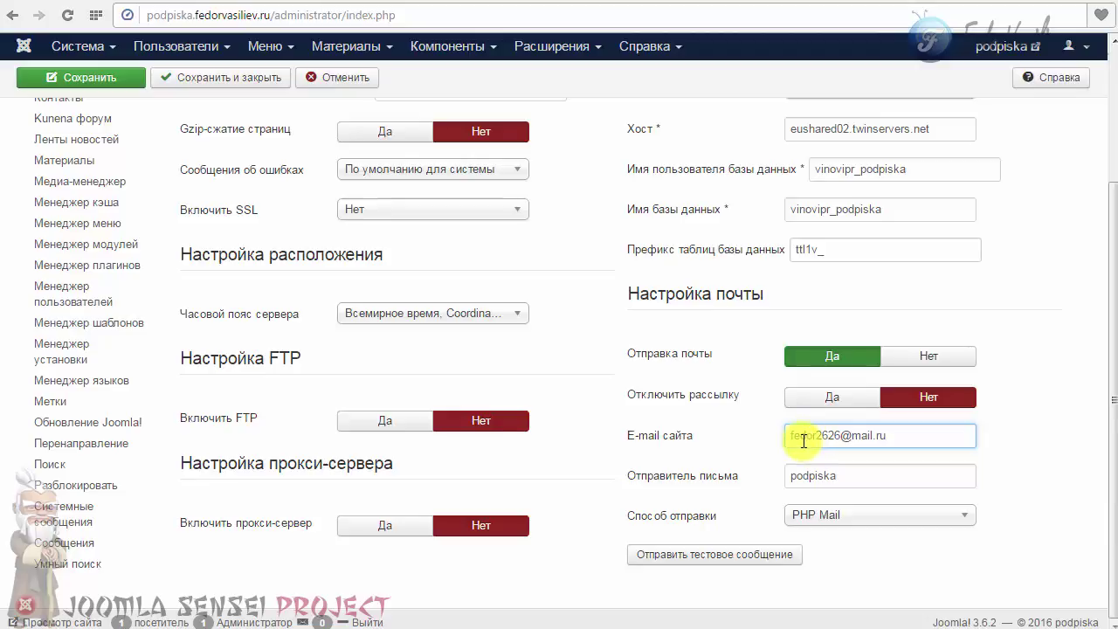
# - Switch to the fedorvasiliev.ru site and examine the contact e-mail address in its header
pyautogui.click(945, 7)
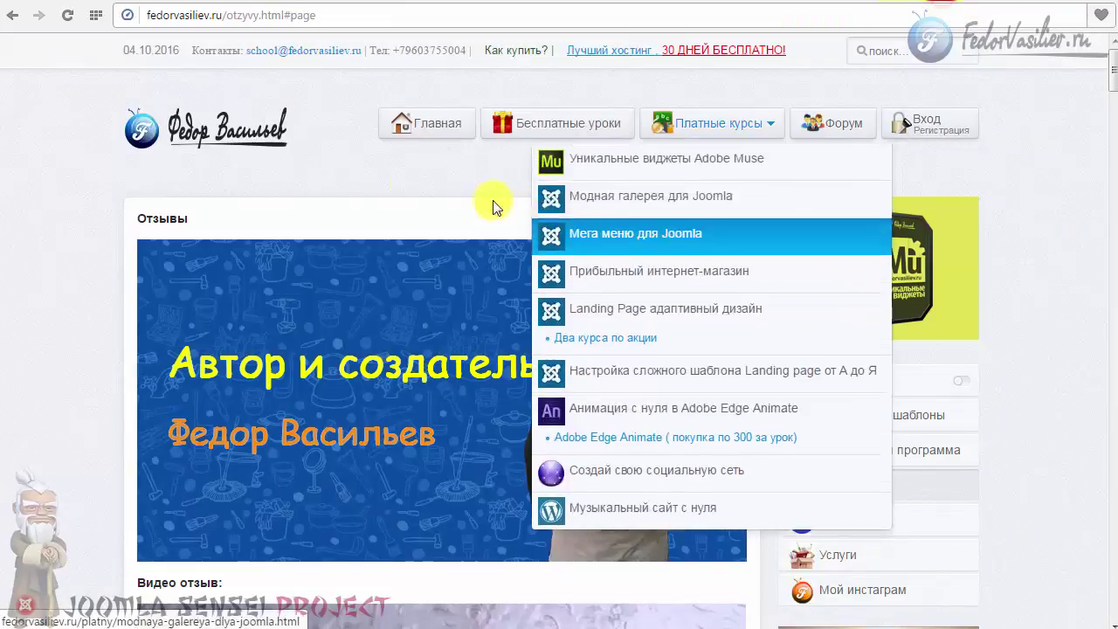
pyautogui.moveTo(243, 49); pyautogui.dragTo(361, 49)
pyautogui.click(350, 90)
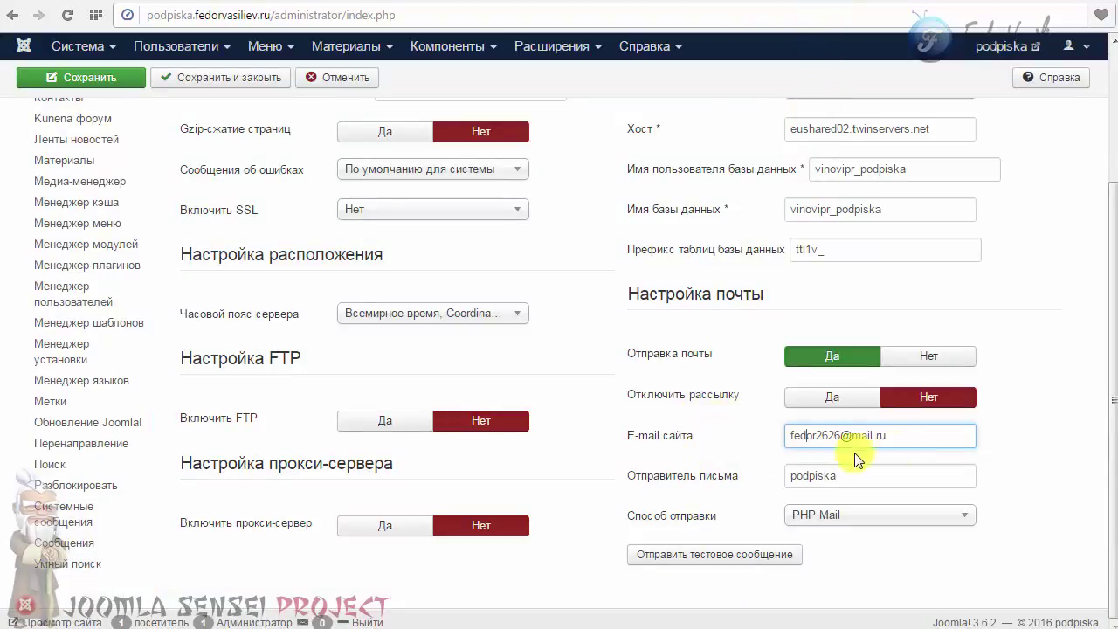
# - Replace the address in the E-mail сайта field of the Joomla mail settings with the copied Gmail address
pyautogui.moveTo(908, 435); pyautogui.dragTo(631, 428)
pyautogui.rightClick(799, 441)
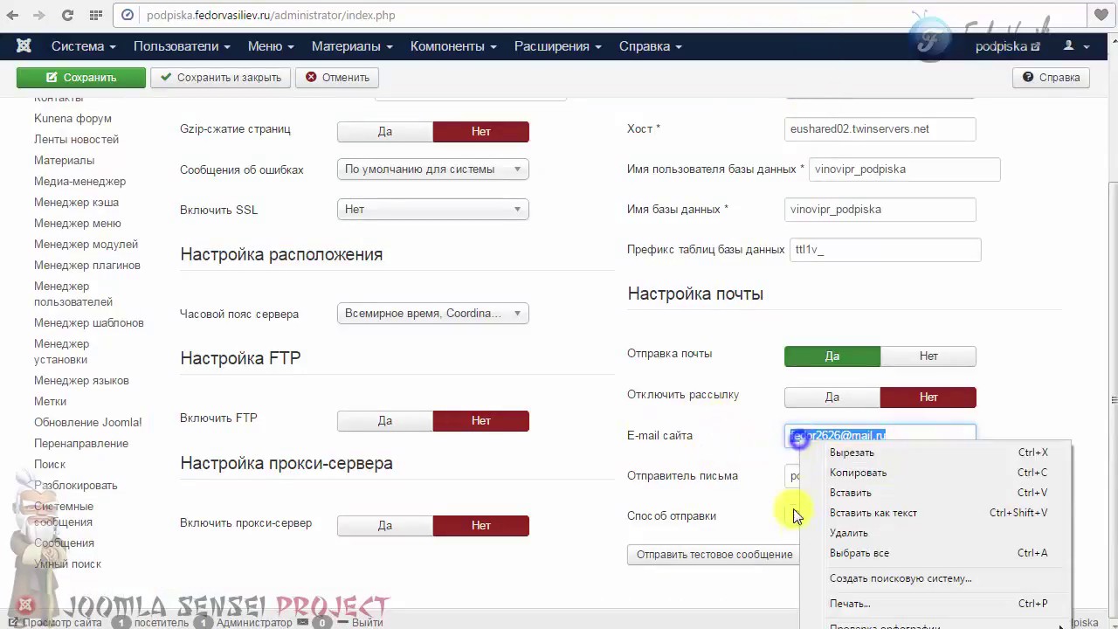
pyautogui.click(847, 508)
pyautogui.click(740, 438)
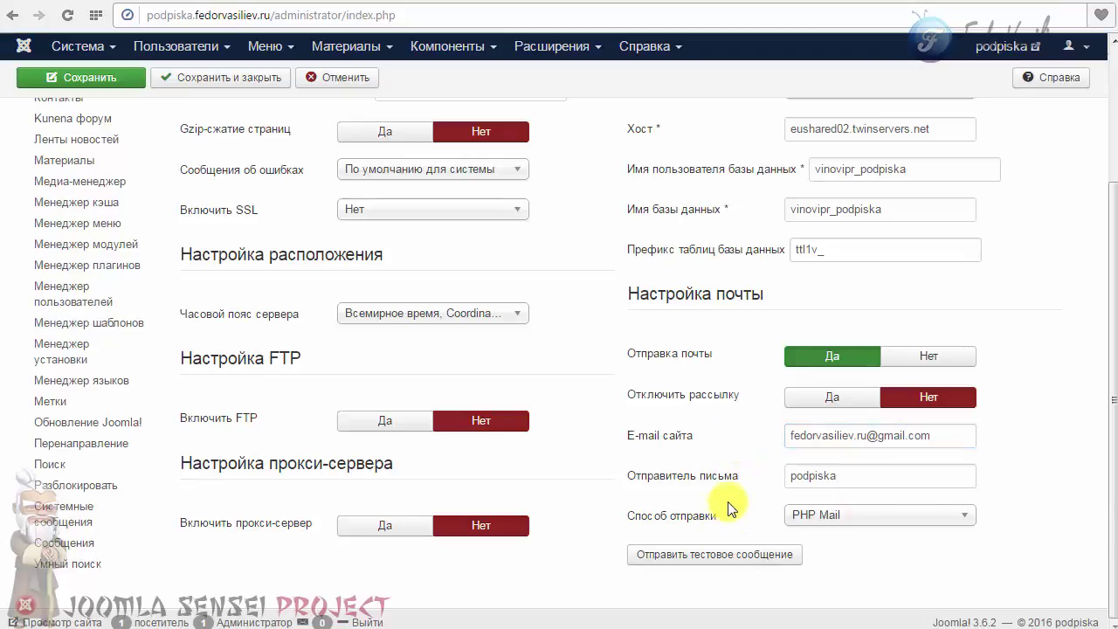
pyautogui.scroll(3, 569, 370)
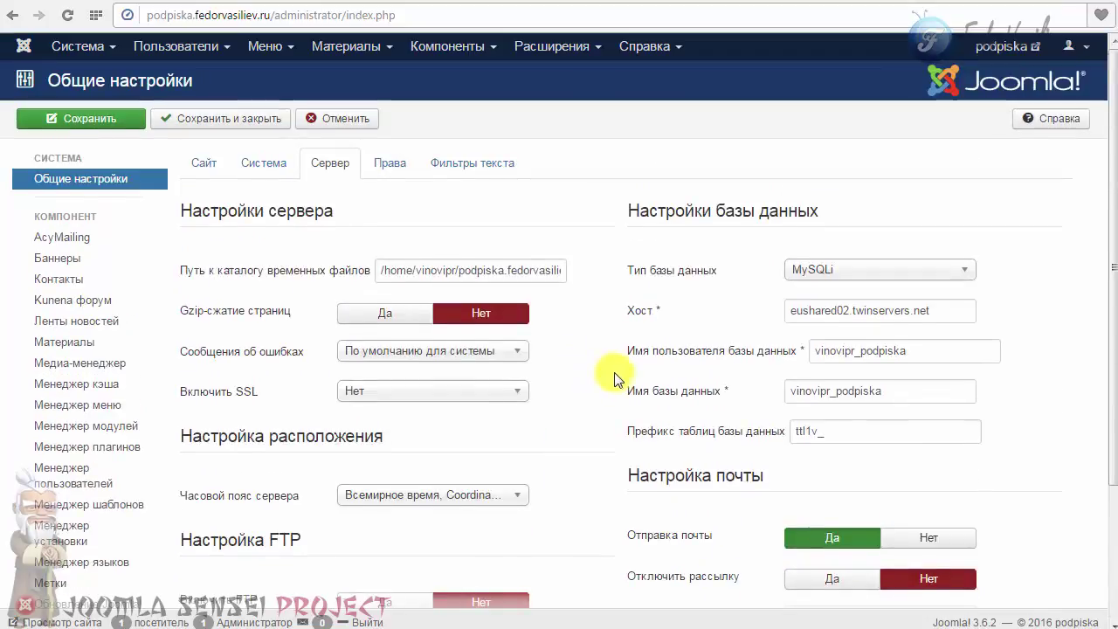
pyautogui.scroll(-3, 550, 369)
pyautogui.scroll(4, 387, 282)
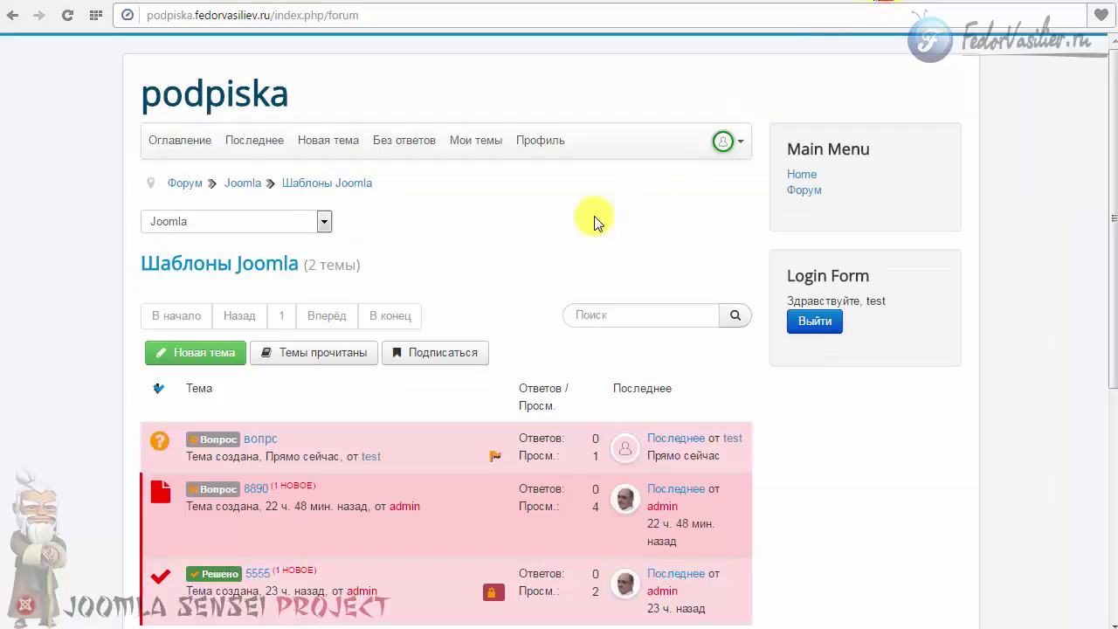
# - Post a new topic titled тест9 in the forum's Шаблоны Joomla category, with the question mark icon and the message :sick:
pyautogui.scroll(-2, 589, 215)
pyautogui.scroll(2, 660, 301)
pyautogui.click(151, 358)
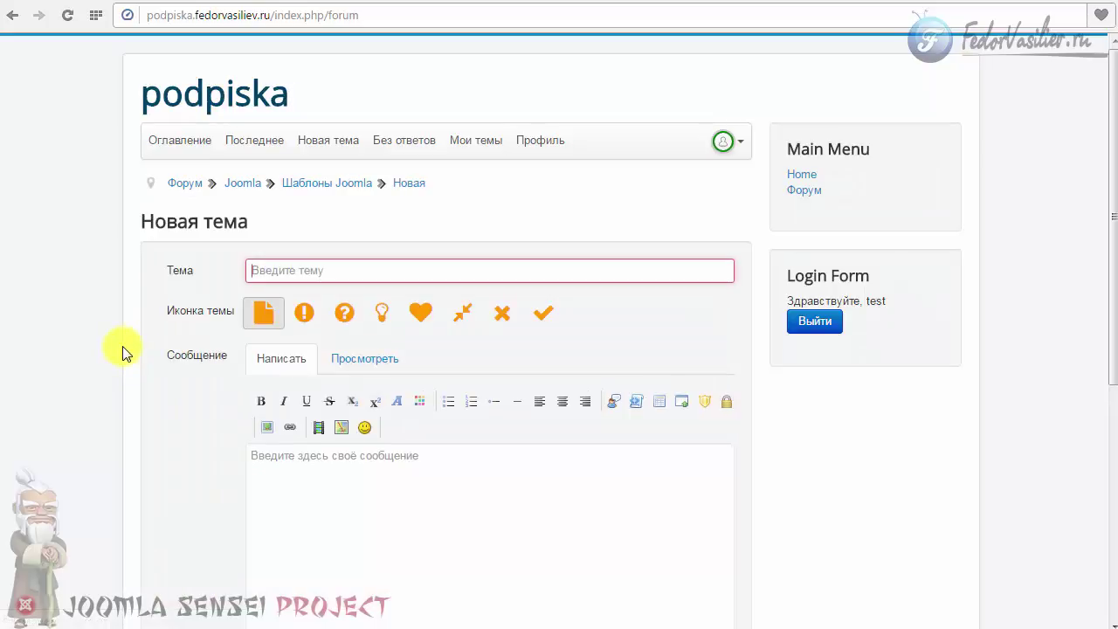
pyautogui.click(303, 271)
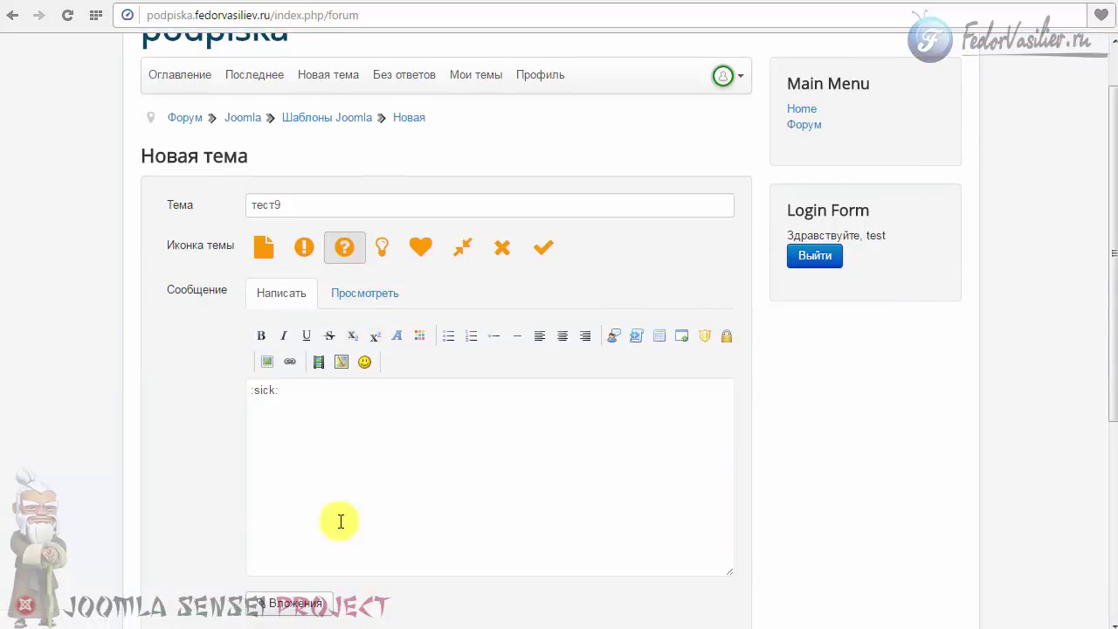
pyautogui.scroll(1, 338, 519)
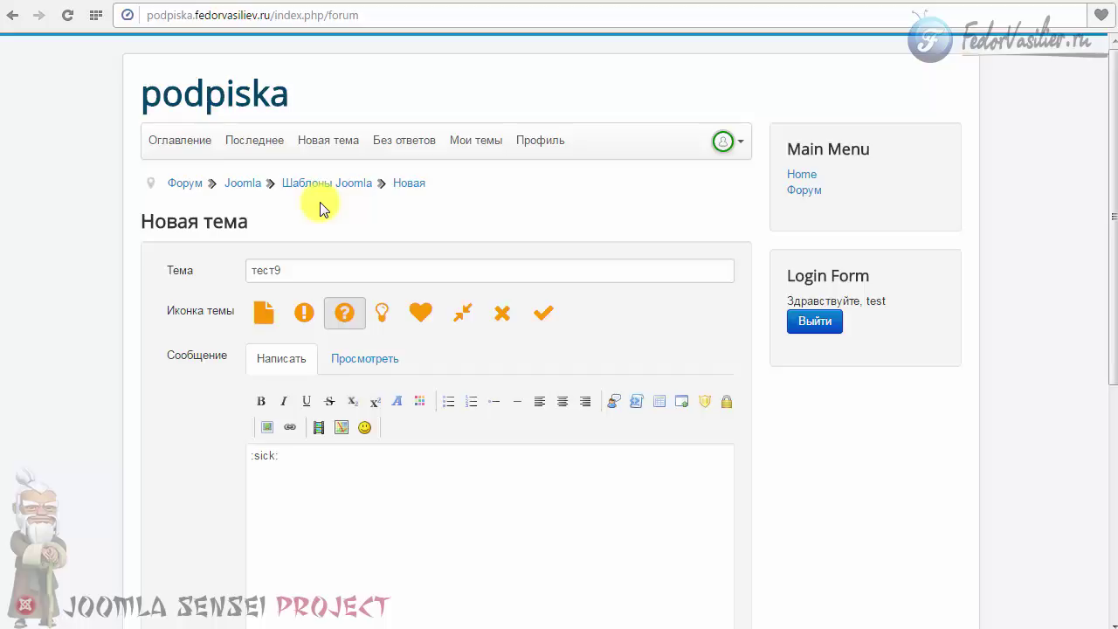
pyautogui.scroll(-4, 362, 264)
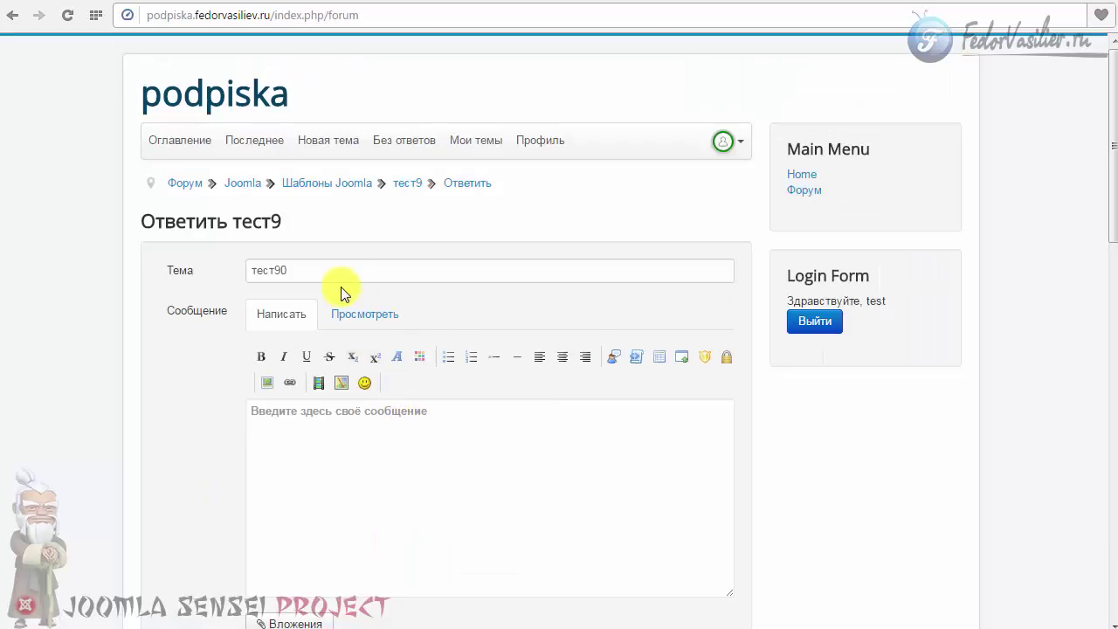
# - Post a reply to the тест9 topic under the subject тест90, with a line of repeated 1s as the message
pyautogui.click(322, 429)
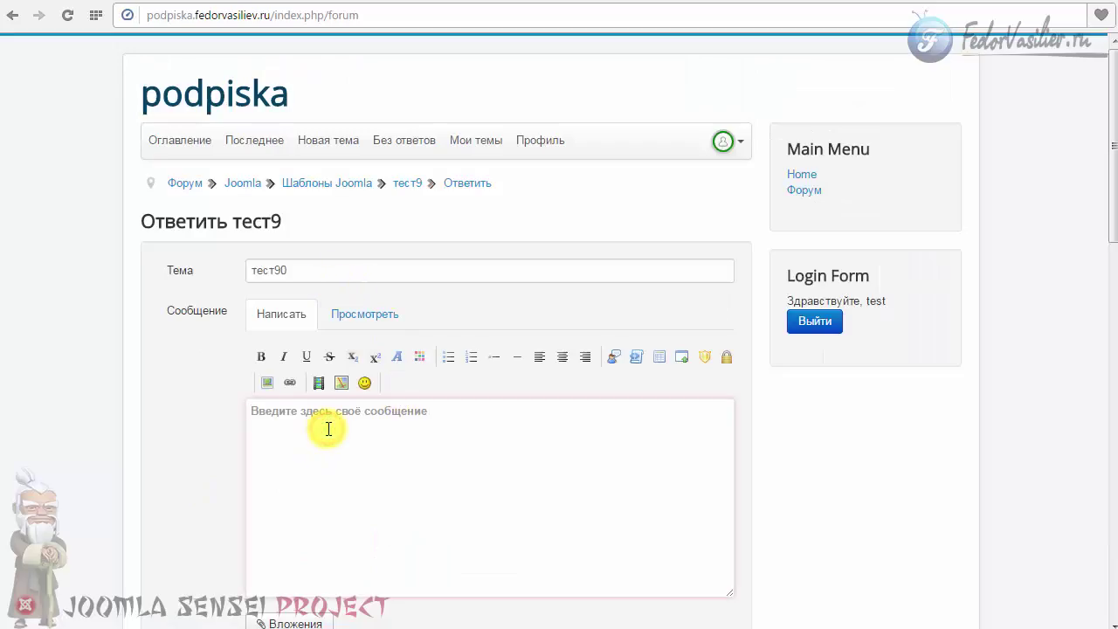
pyautogui.write('1111111111111111')
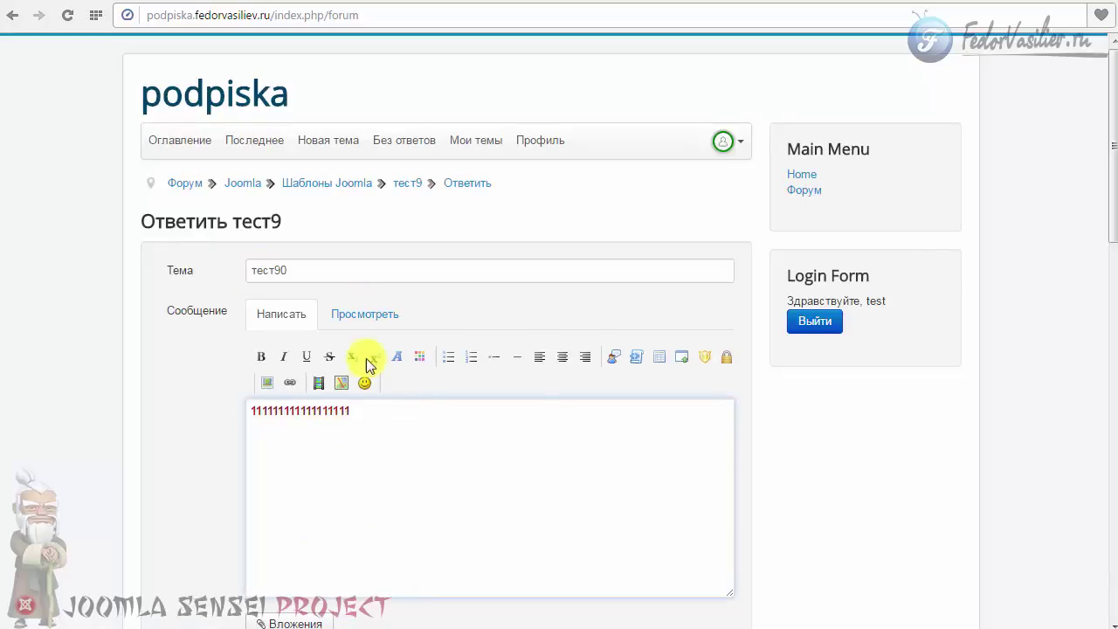
pyautogui.scroll(-2, 352, 424)
pyautogui.click(394, 566)
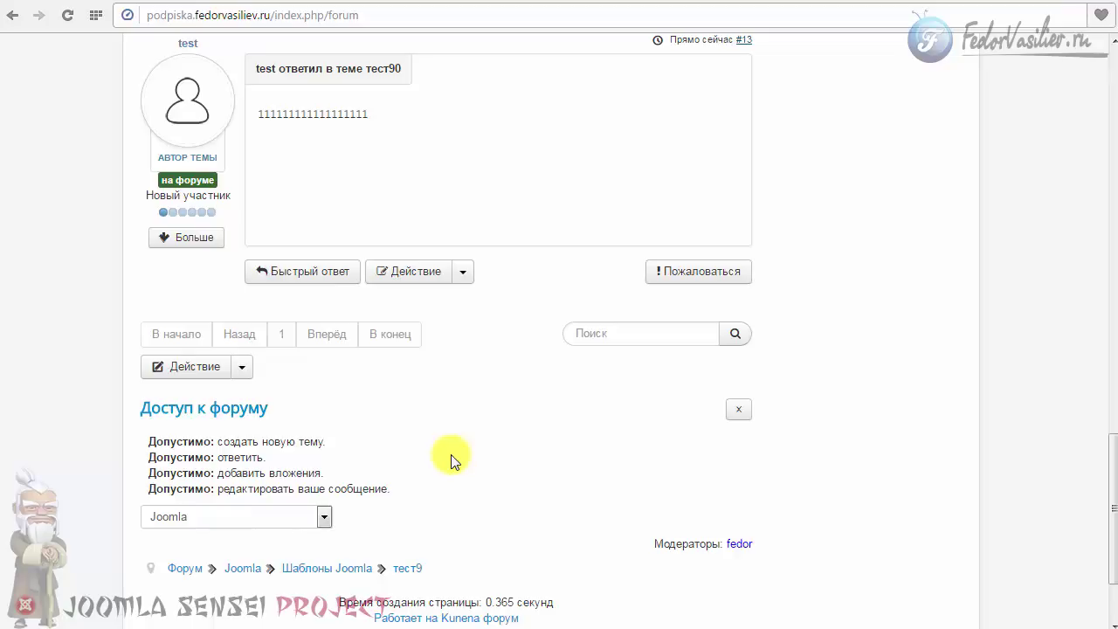
# - Switch to the Mail.ru inbox and open the joomla тест9 (Шаблоны Joomla) notification down to its message details
pyautogui.scroll(2, 338, 311)
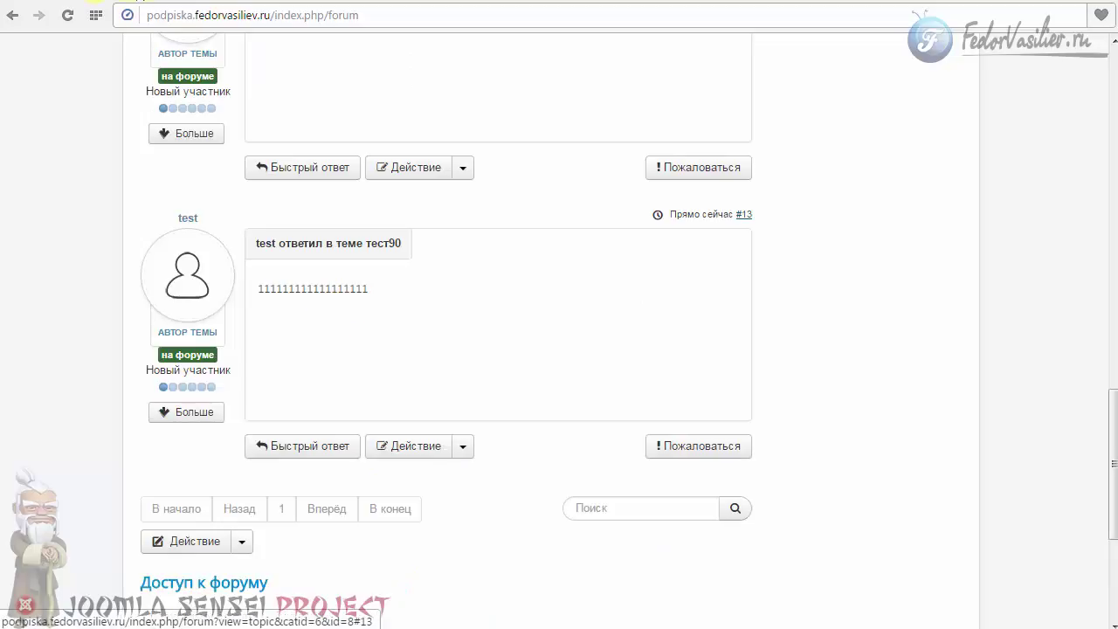
pyautogui.click(111, 2)
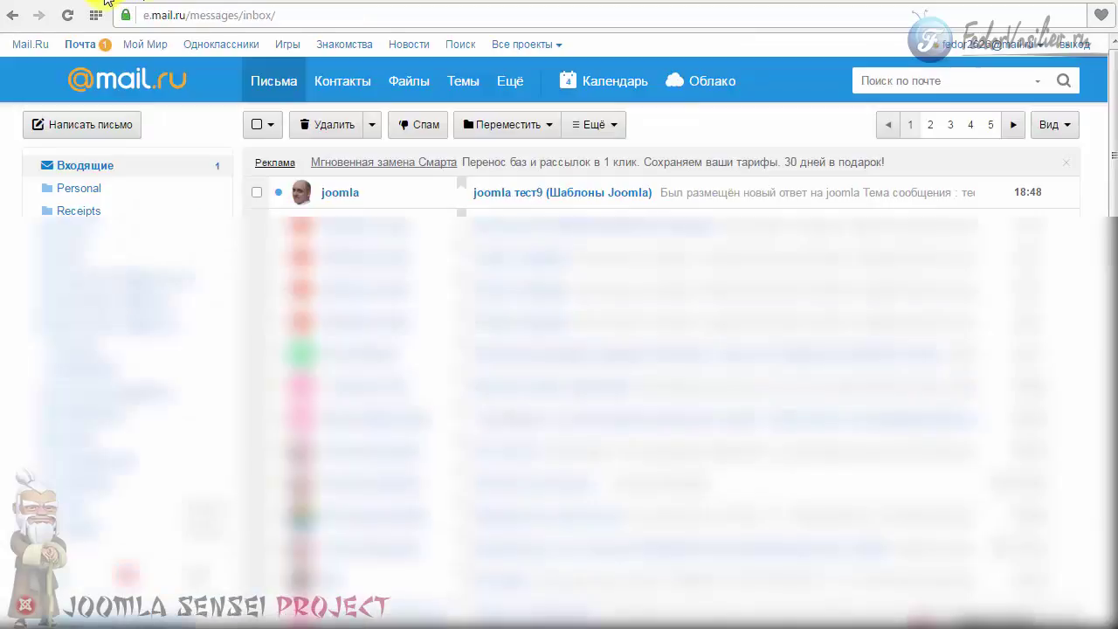
pyautogui.click(489, 196)
pyautogui.scroll(-3, 470, 202)
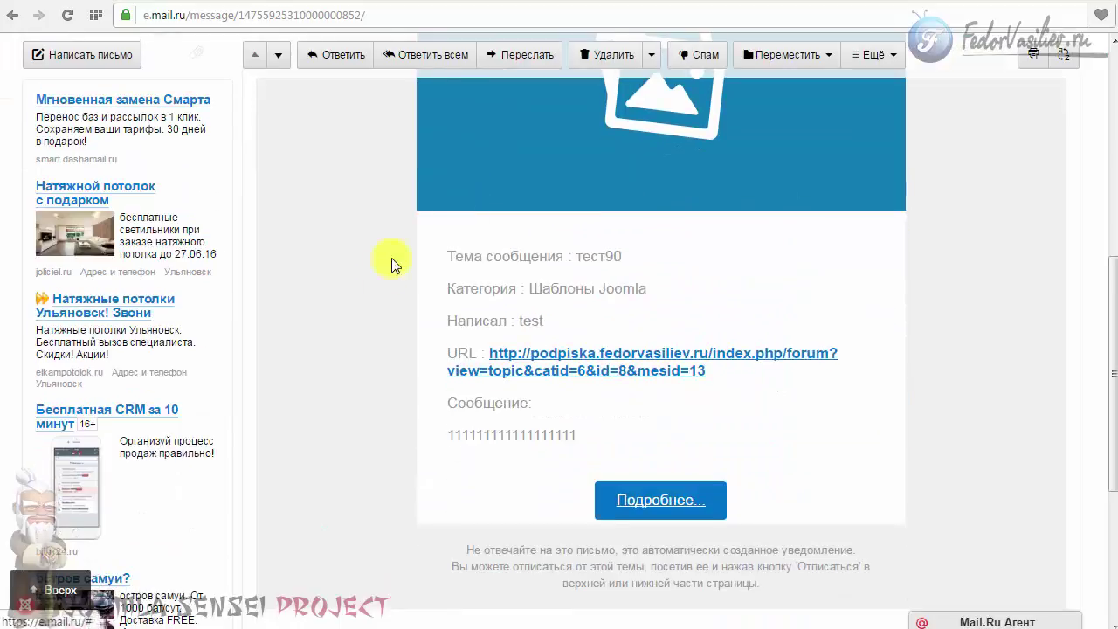
# - Examine the notification's author, message text, topic, category and link, along with its sender and recipient
pyautogui.doubleClick(533, 321)
pyautogui.moveTo(601, 435); pyautogui.dragTo(500, 442)
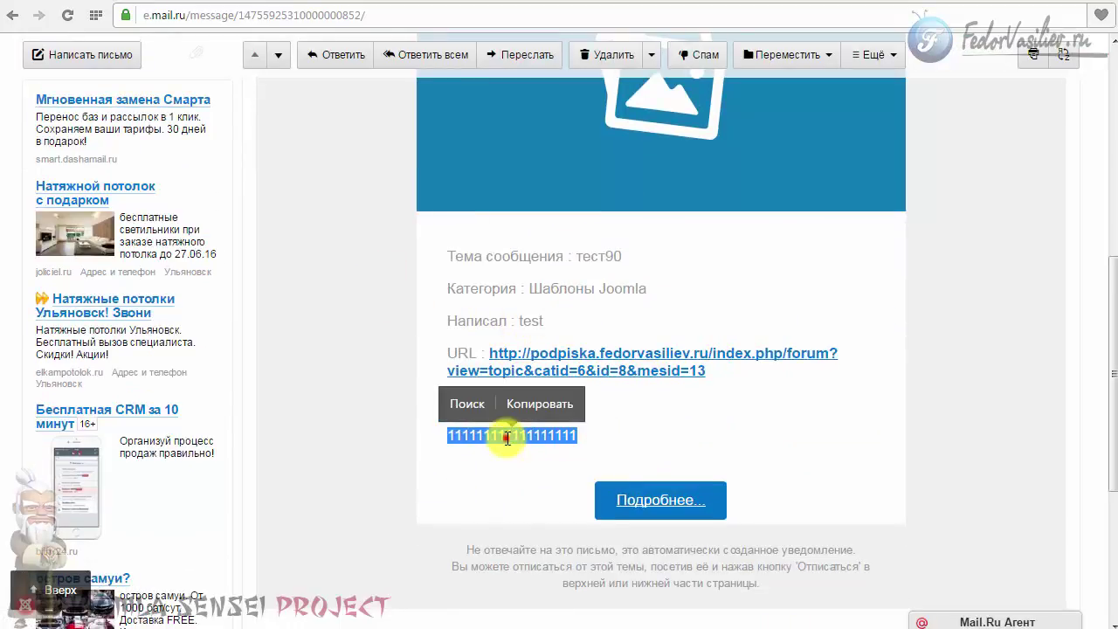
pyautogui.click(499, 442)
pyautogui.scroll(-2, 502, 432)
pyautogui.scroll(4, 489, 424)
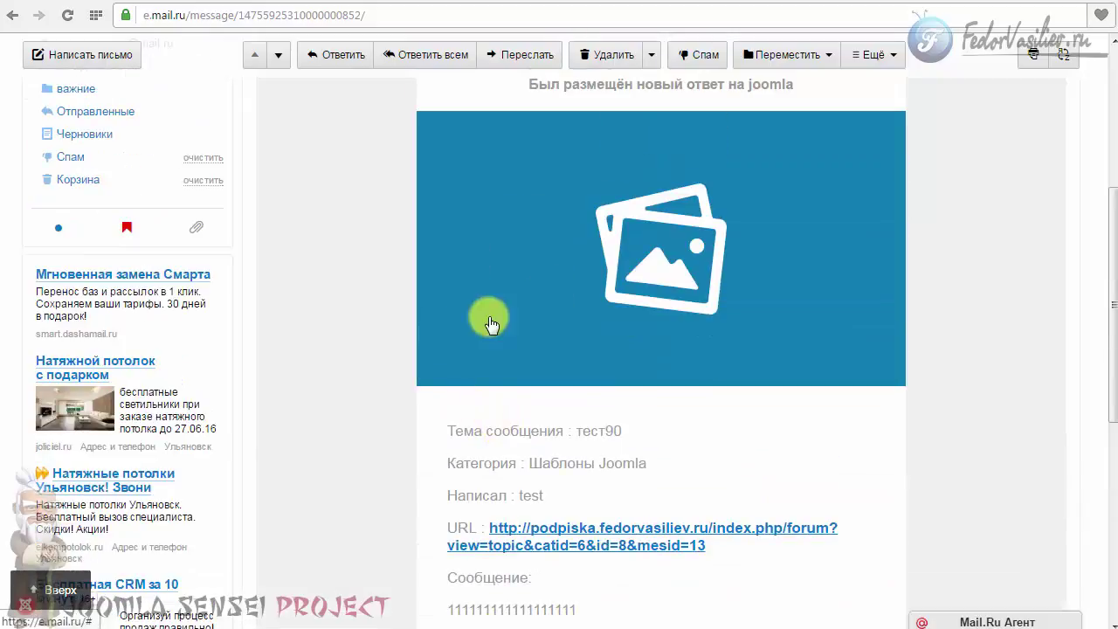
pyautogui.scroll(3, 583, 376)
pyautogui.scroll(-4, 576, 397)
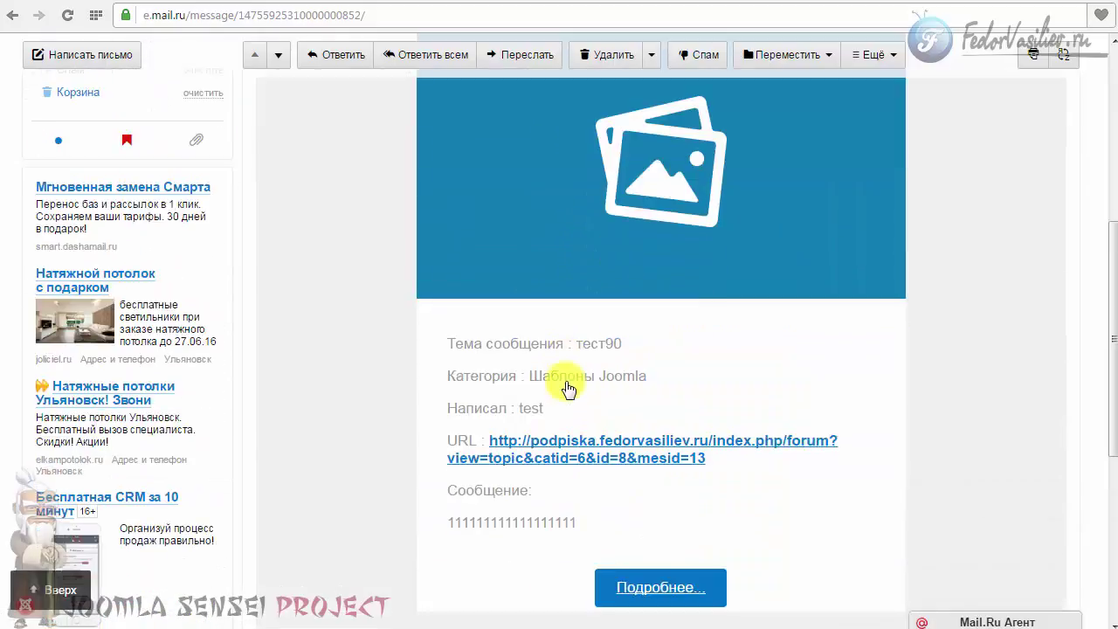
pyautogui.scroll(4, 437, 389)
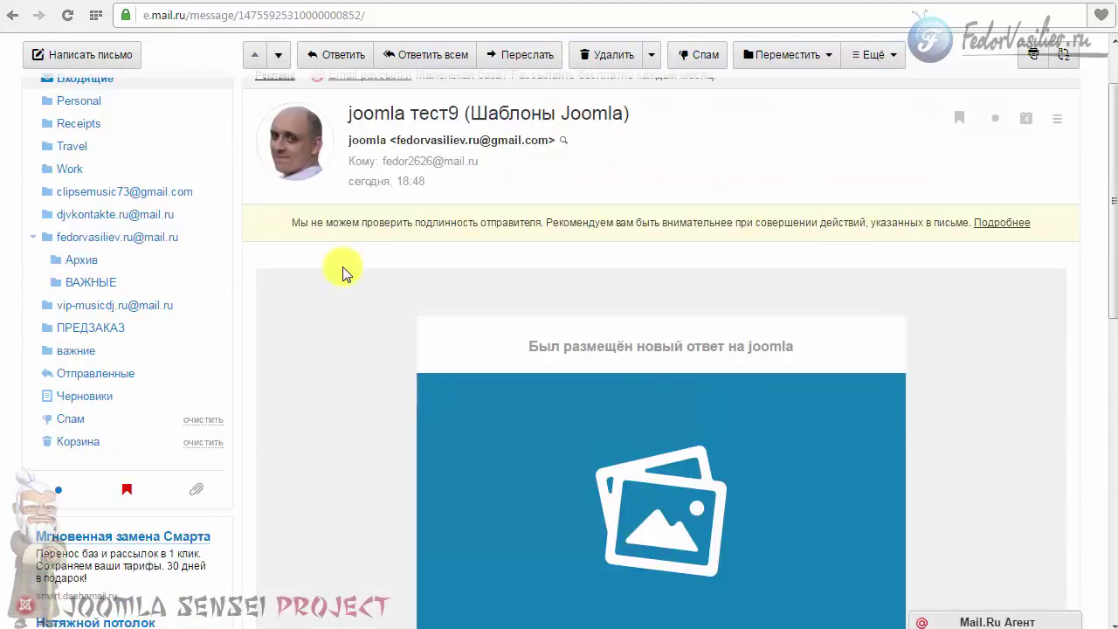
pyautogui.scroll(-2, 318, 284)
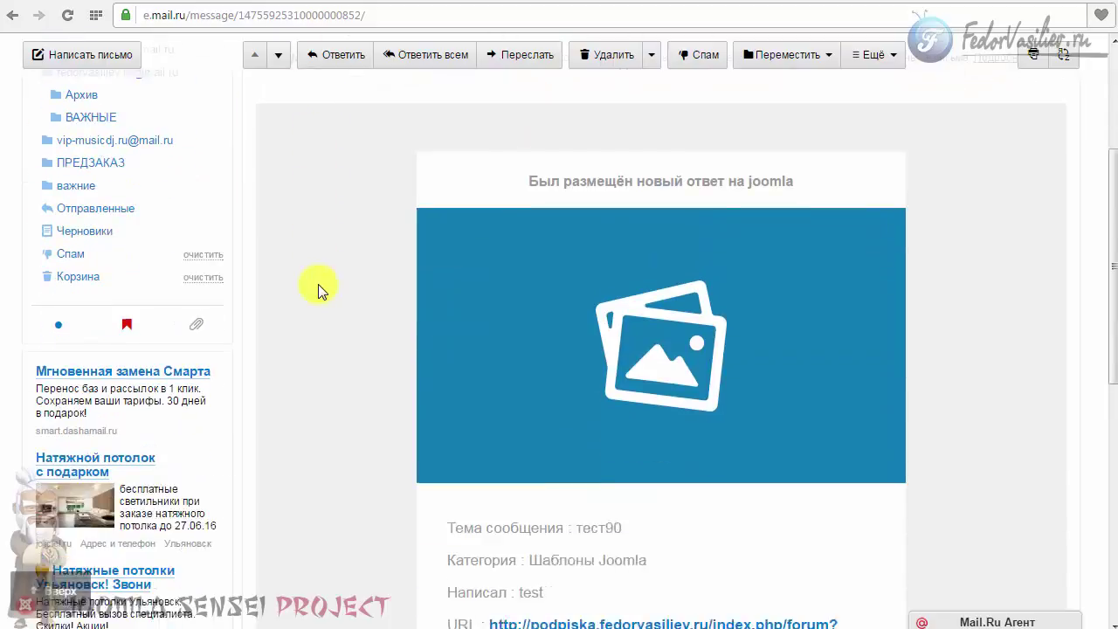
pyautogui.scroll(-1, 830, 388)
pyautogui.scroll(-4, 829, 388)
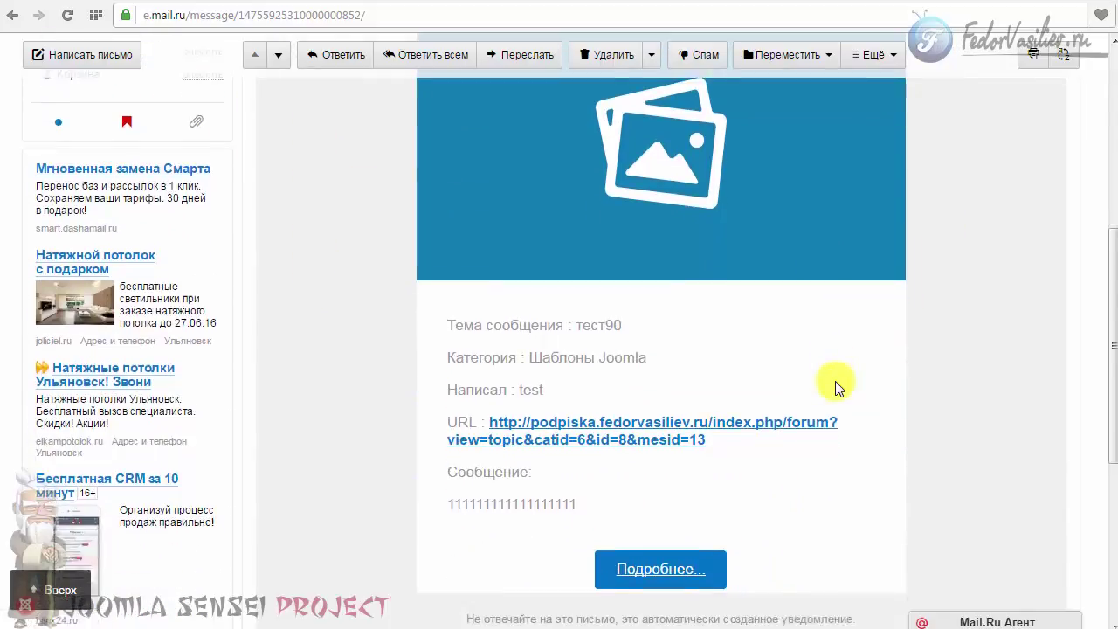
pyautogui.scroll(4, 392, 388)
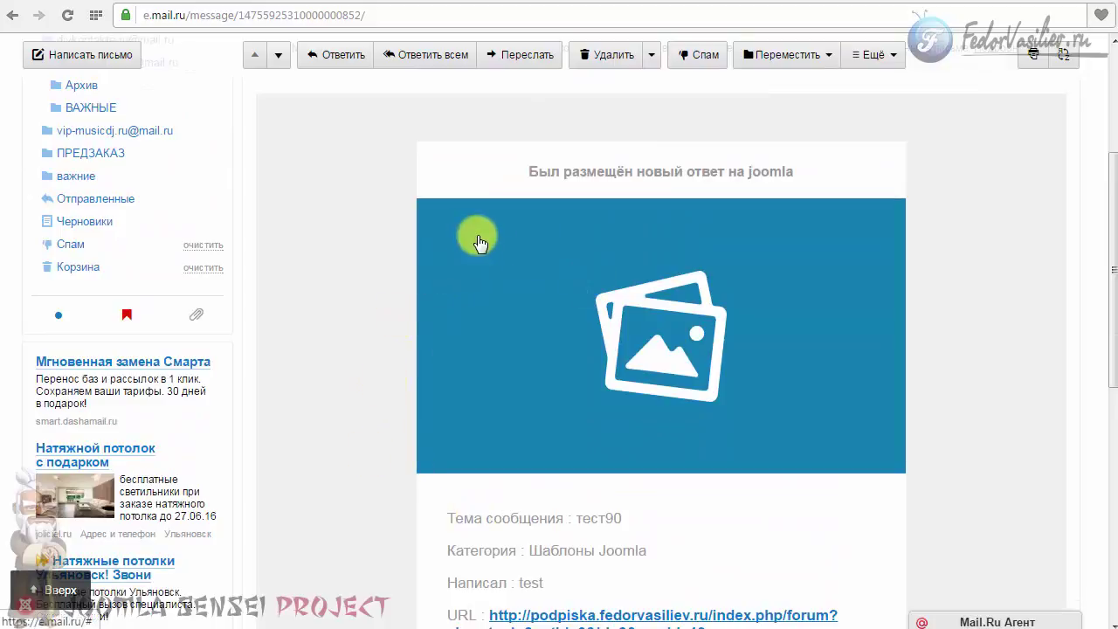
pyautogui.scroll(-2, 699, 411)
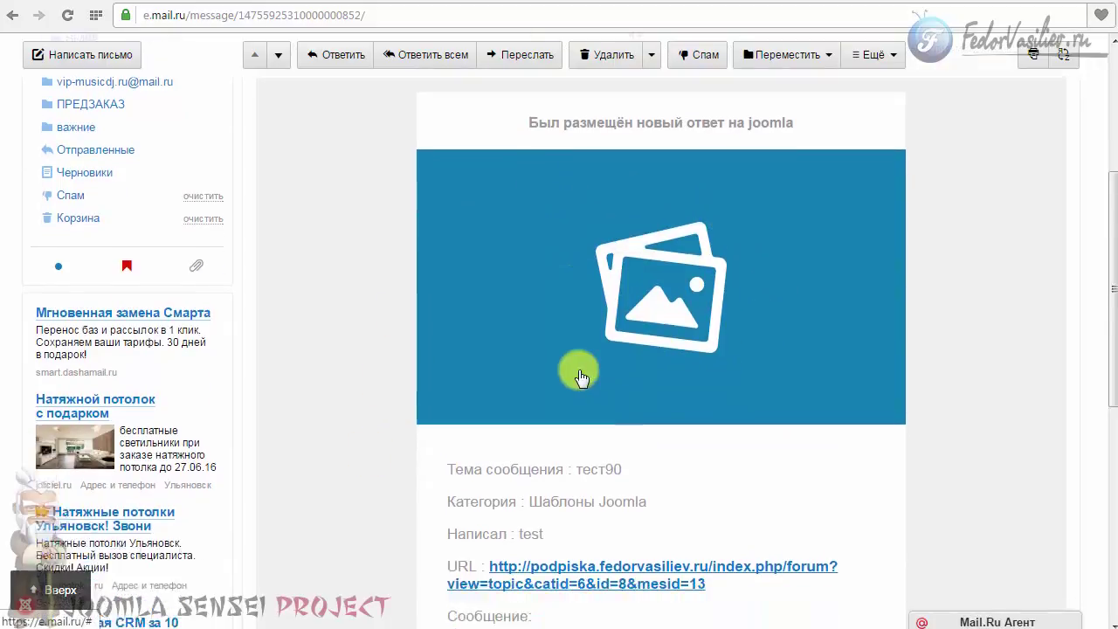
pyautogui.scroll(2, 594, 257)
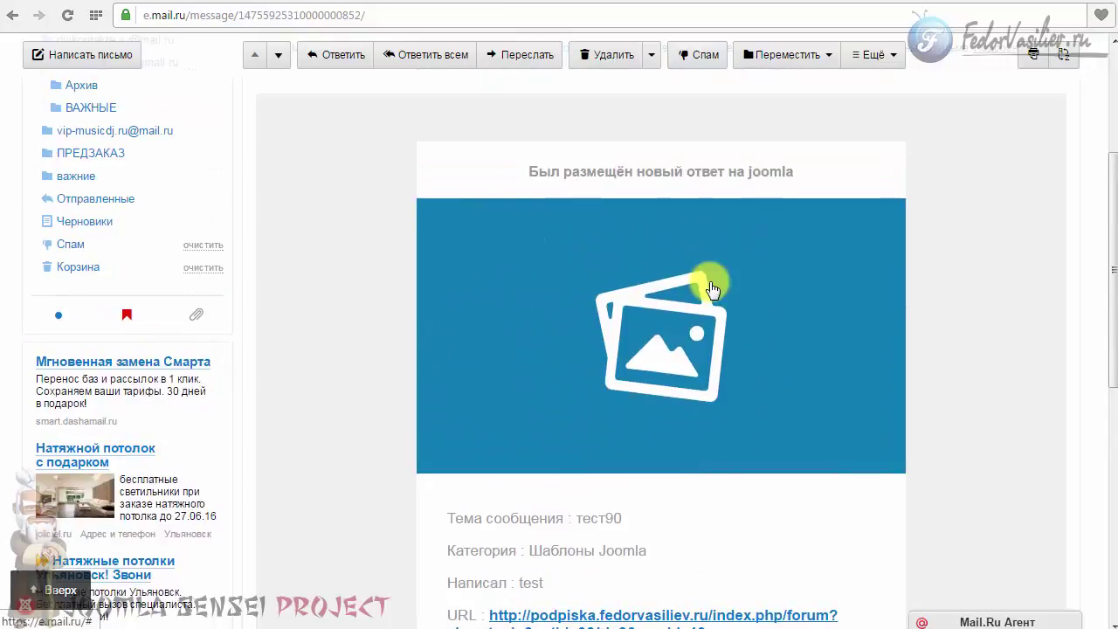
pyautogui.scroll(-1, 439, 345)
# - Return to the Mail.ru inbox, and open the joomla тест9 (Шаблоны Joomla) notification in Gmail
pyautogui.scroll(4, 436, 345)
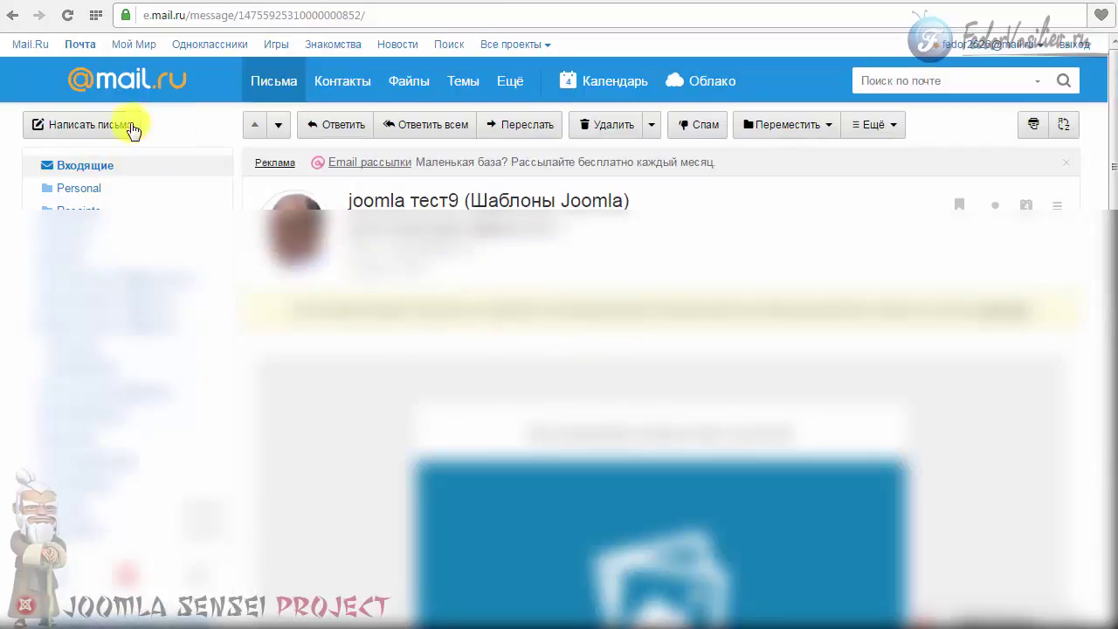
pyautogui.click(101, 166)
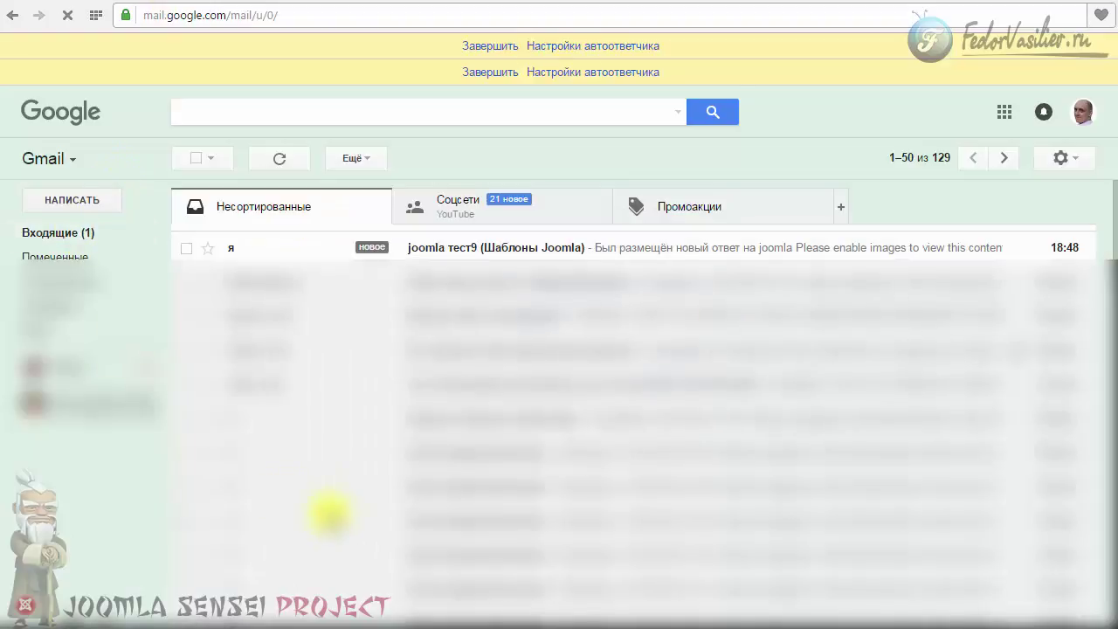
pyautogui.click(435, 249)
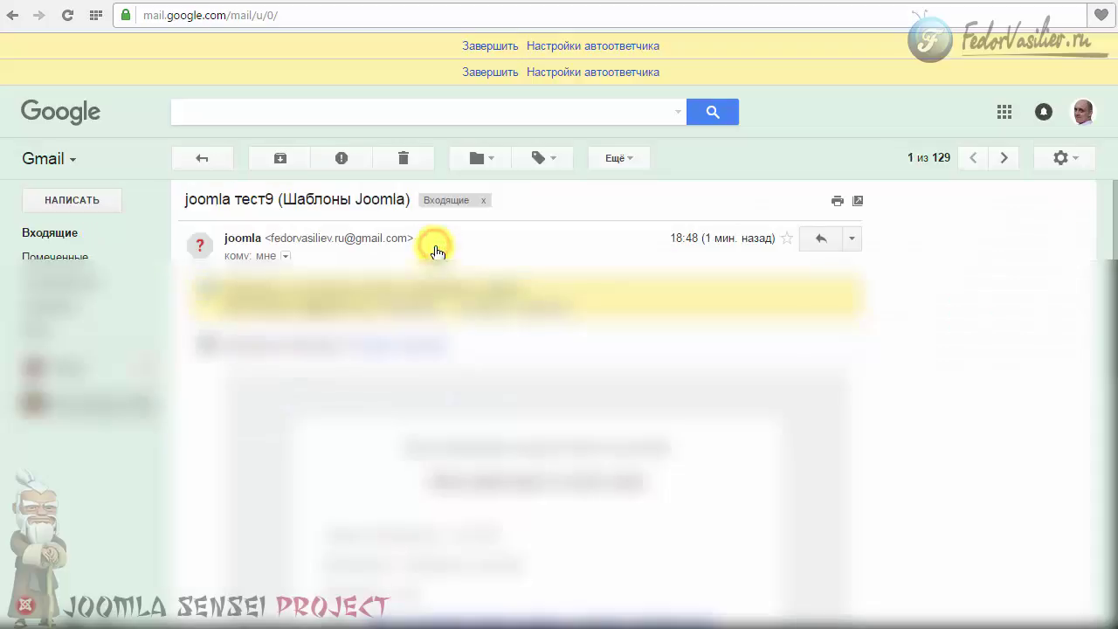
# - Examine the topic, category, author, link and message text in the joomla тест9 notification received in Gmail
pyautogui.click(410, 348)
pyautogui.scroll(-1, 346, 339)
pyautogui.scroll(-6, 346, 339)
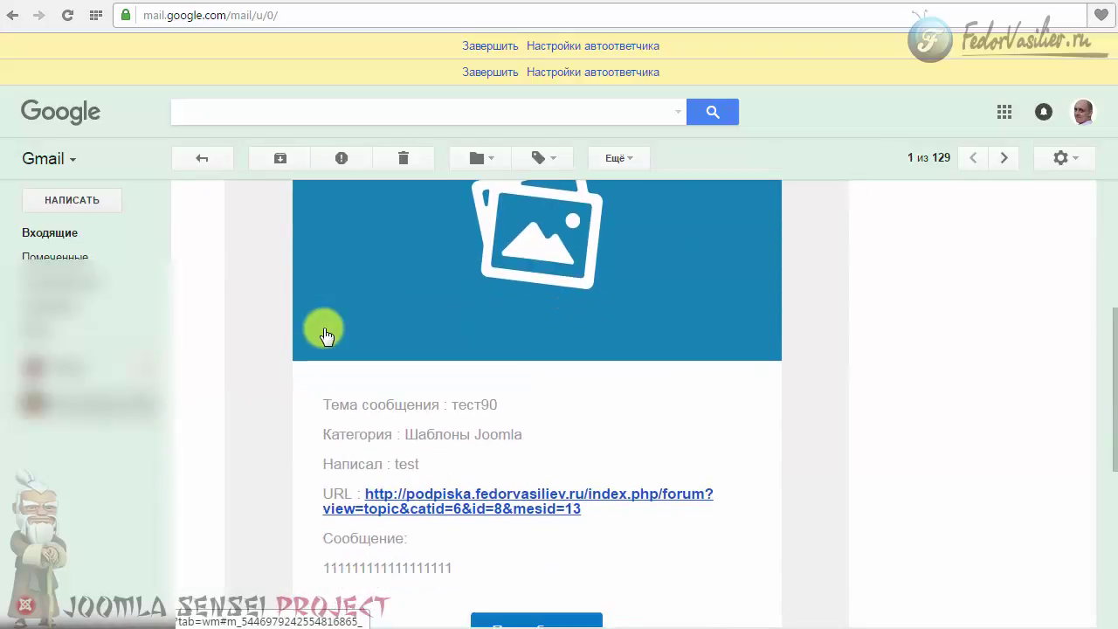
pyautogui.moveTo(450, 385); pyautogui.dragTo(322, 390)
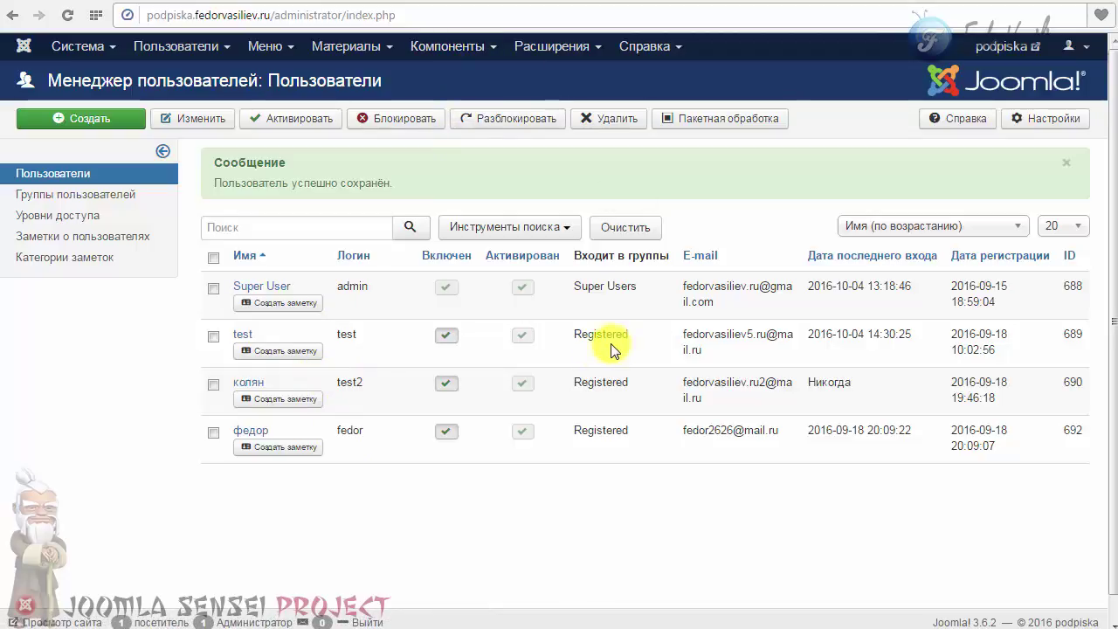
# - Switch to the Joomla administrator and open the Безопасность settings of the Kunena forum configuration at the e-mail notification options
pyautogui.click(447, 50)
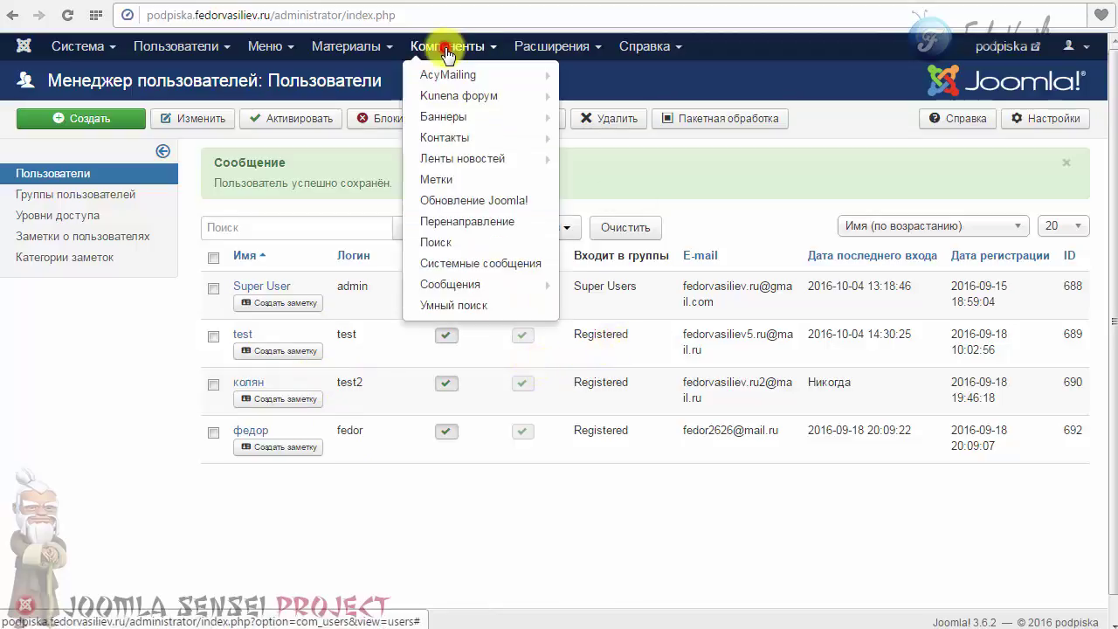
pyautogui.click(449, 95)
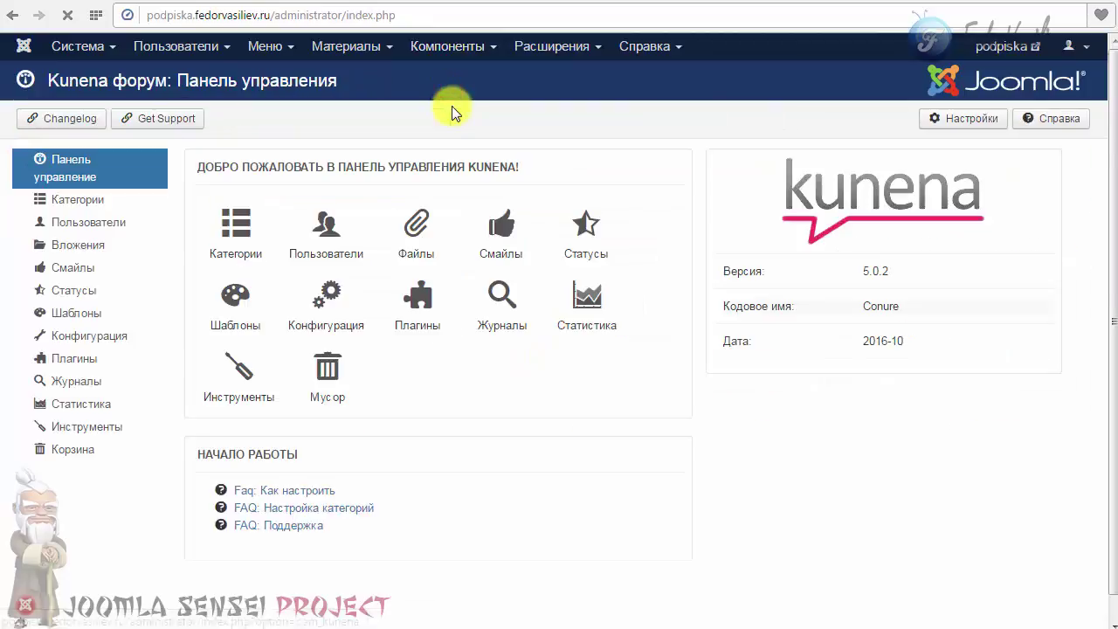
pyautogui.click(371, 337)
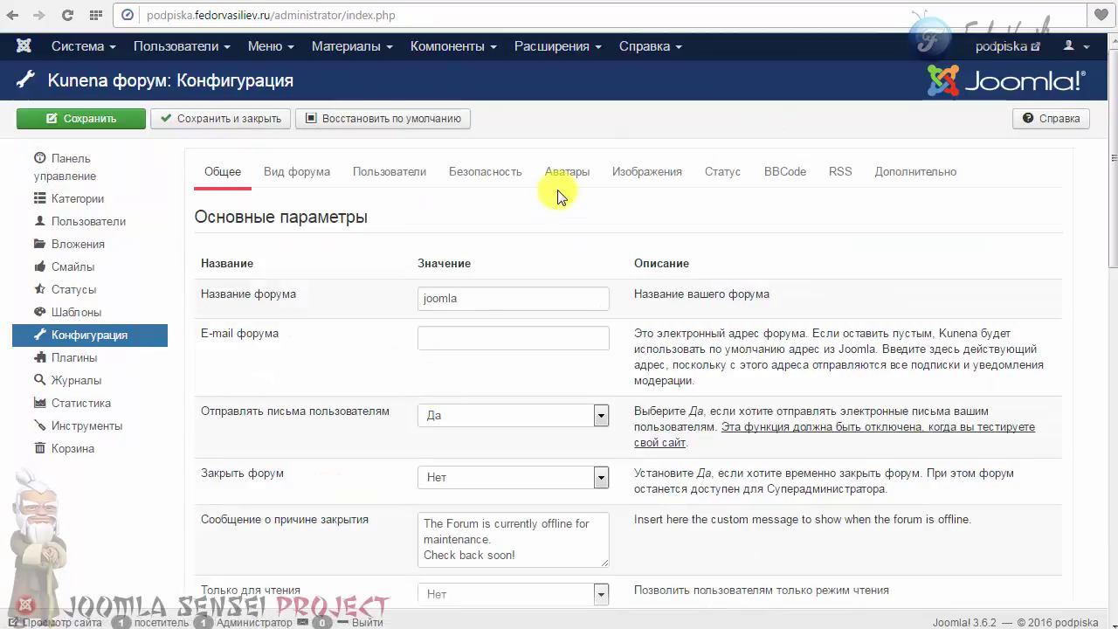
pyautogui.click(494, 175)
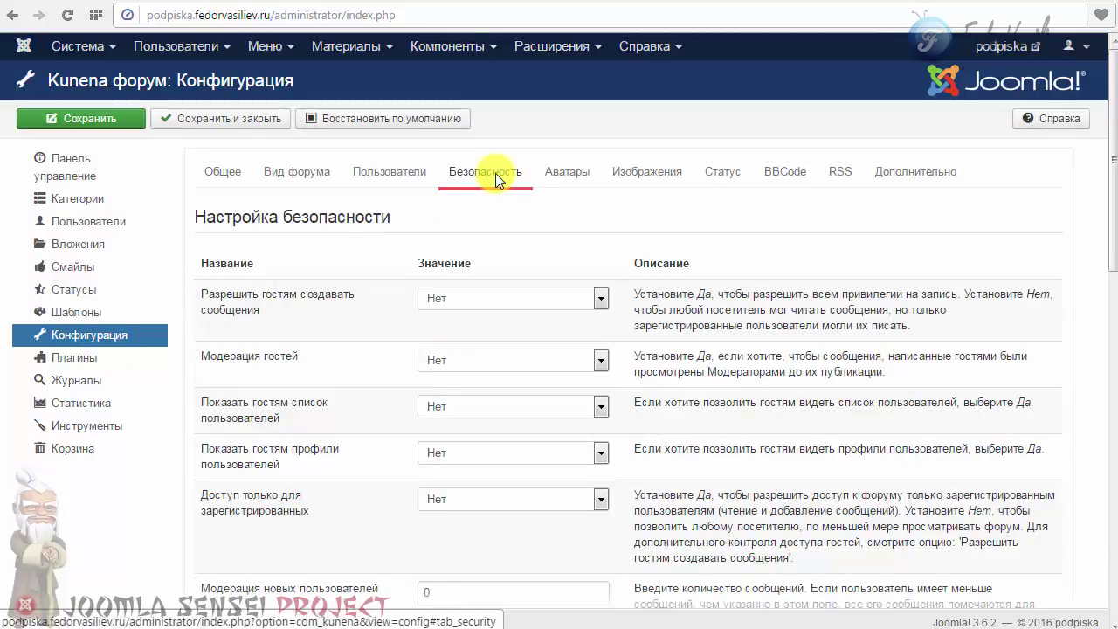
pyautogui.scroll(-9, 642, 210)
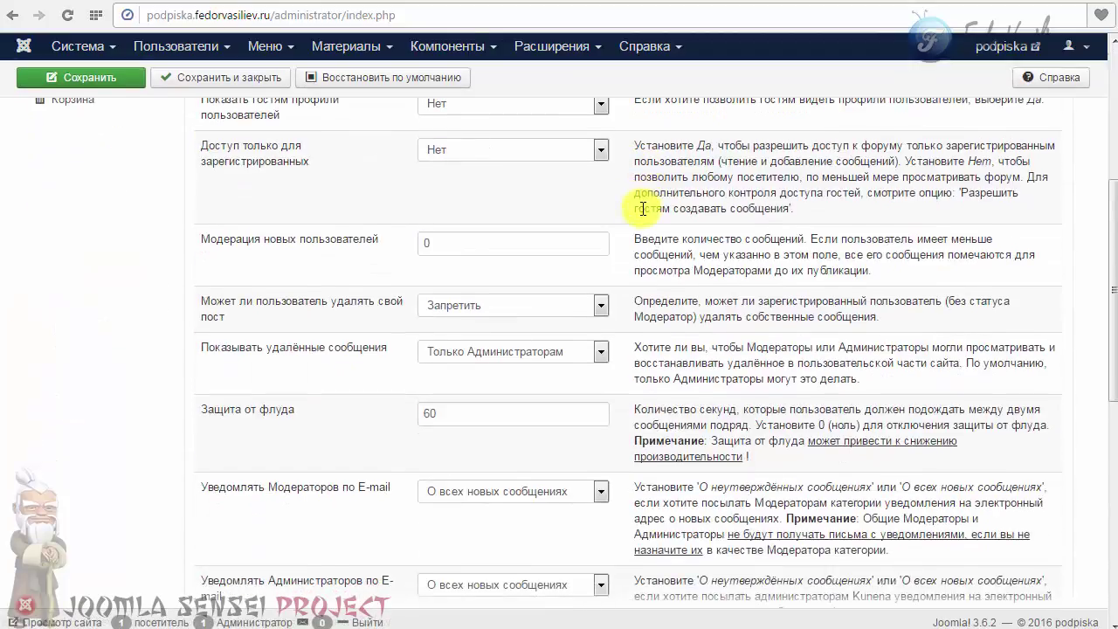
# - Choose О всех новых сообщениях for Уведомлять Модераторов по E-mail and read the option's description
pyautogui.moveTo(206, 228); pyautogui.dragTo(390, 227)
pyautogui.click(443, 230)
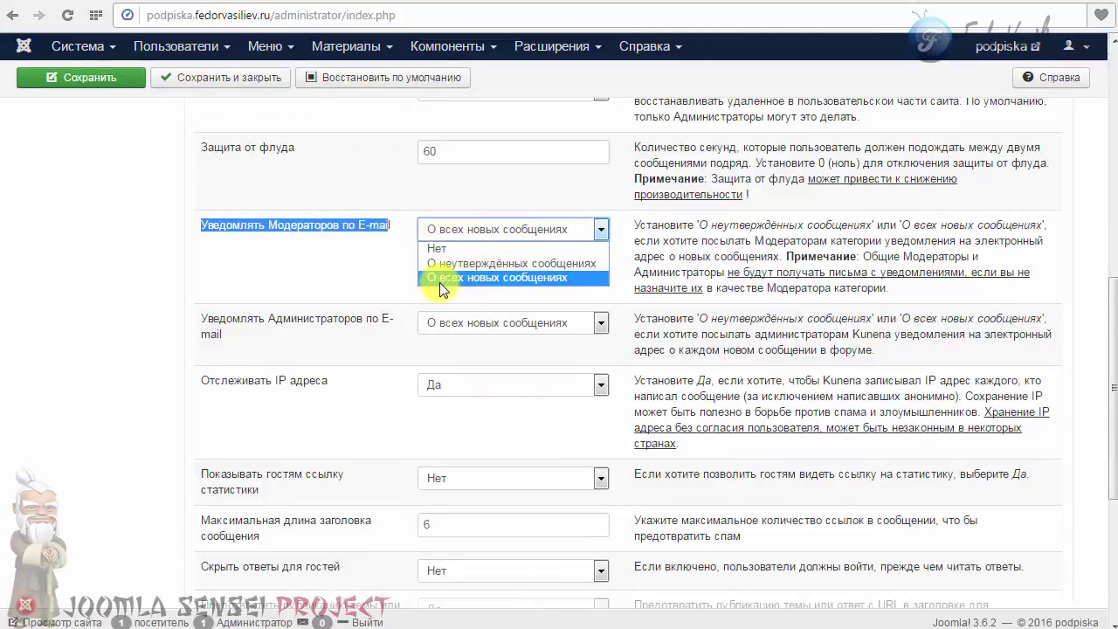
pyautogui.click(560, 280)
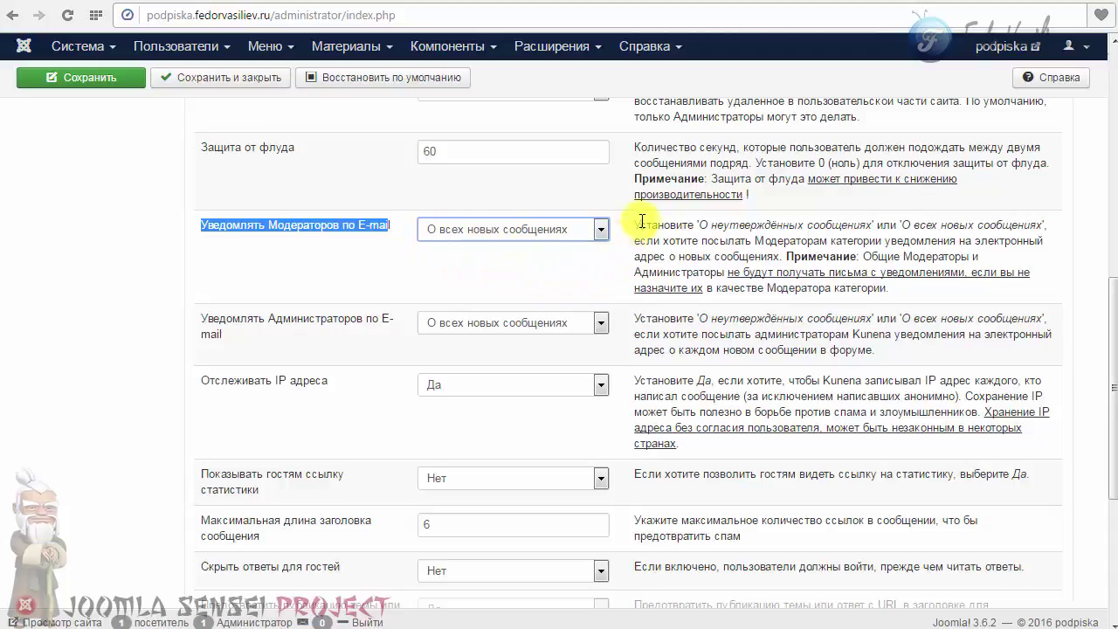
pyautogui.moveTo(642, 221); pyautogui.dragTo(917, 305)
pyautogui.click(580, 269)
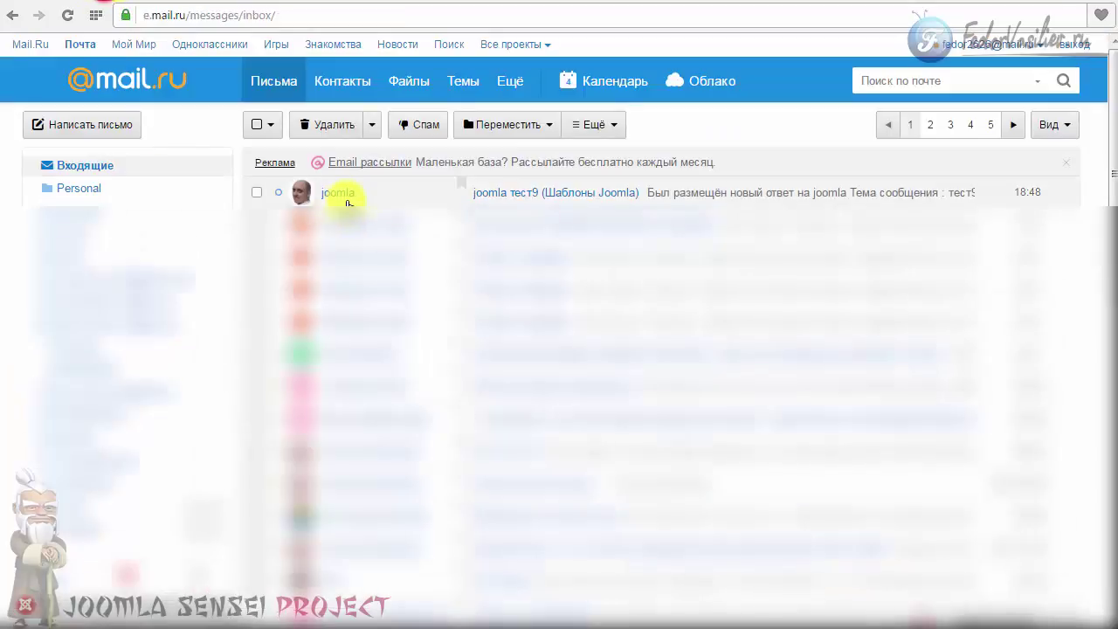
# - Switch to the Mail.ru inbox, open the joomla тест9 (Шаблоны Joomla) notification and examine its blue placeholder header picture
pyautogui.click(347, 194)
pyautogui.scroll(-3, 681, 385)
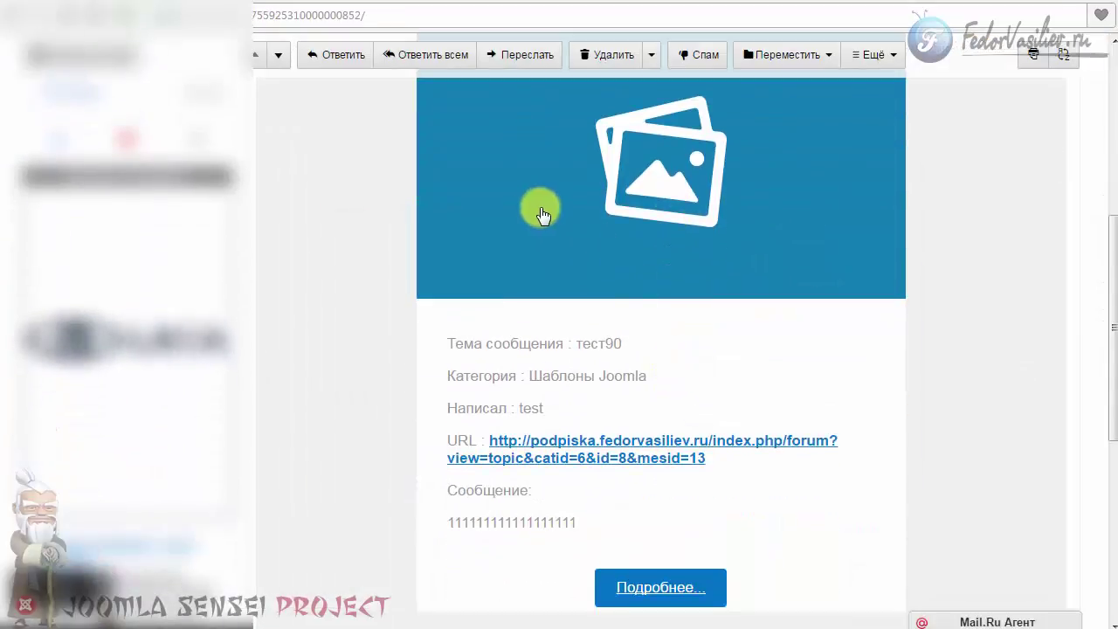
pyautogui.scroll(-3, 532, 210)
pyautogui.scroll(6, 415, 234)
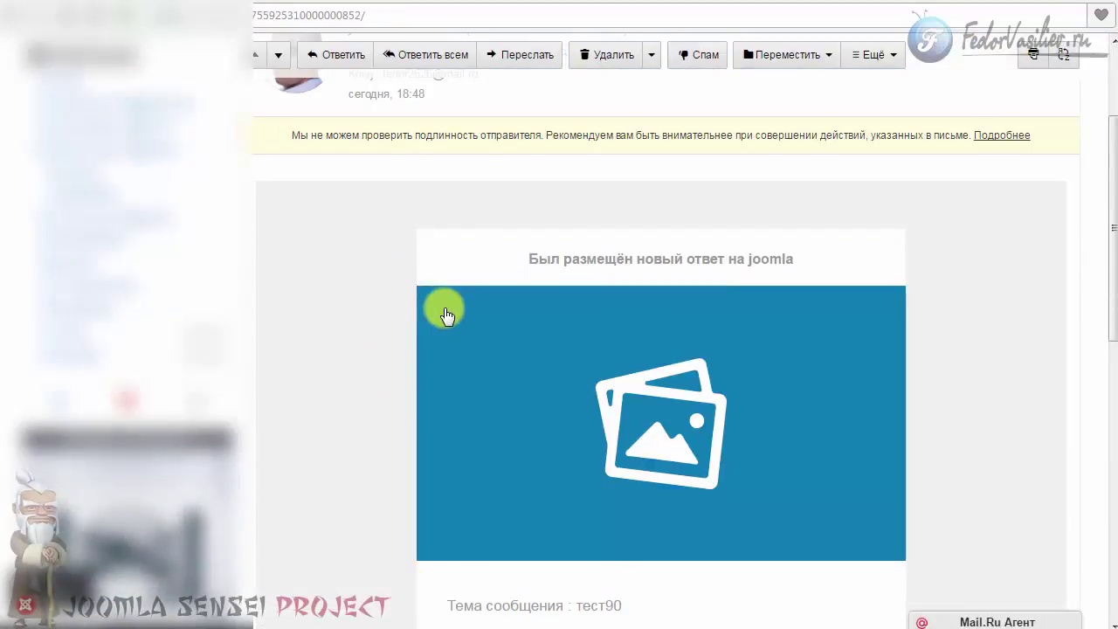
pyautogui.scroll(-3, 446, 313)
pyautogui.scroll(2, 419, 274)
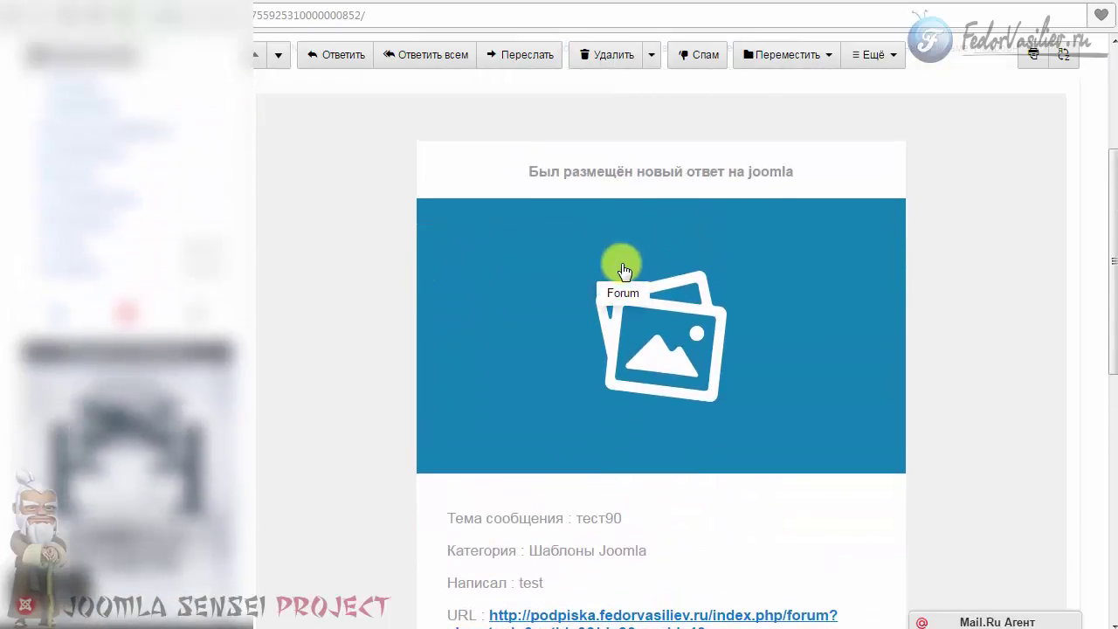
pyautogui.scroll(-1, 624, 271)
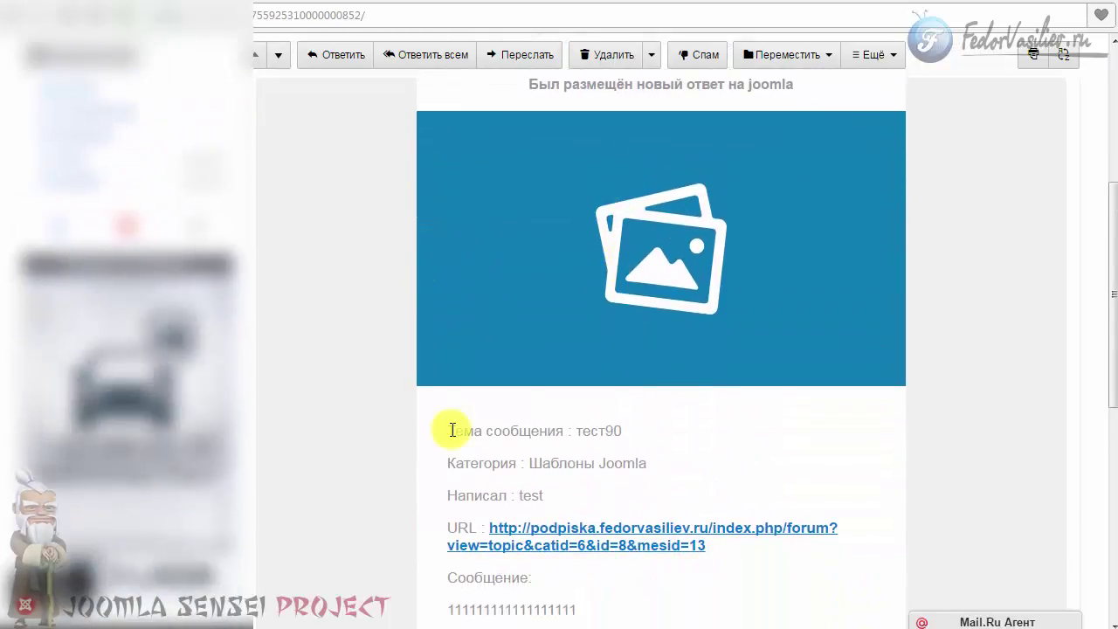
# - Examine the notification's heading Был размещён новый ответ на joomla, its message details and the footer text
pyautogui.scroll(2, 452, 429)
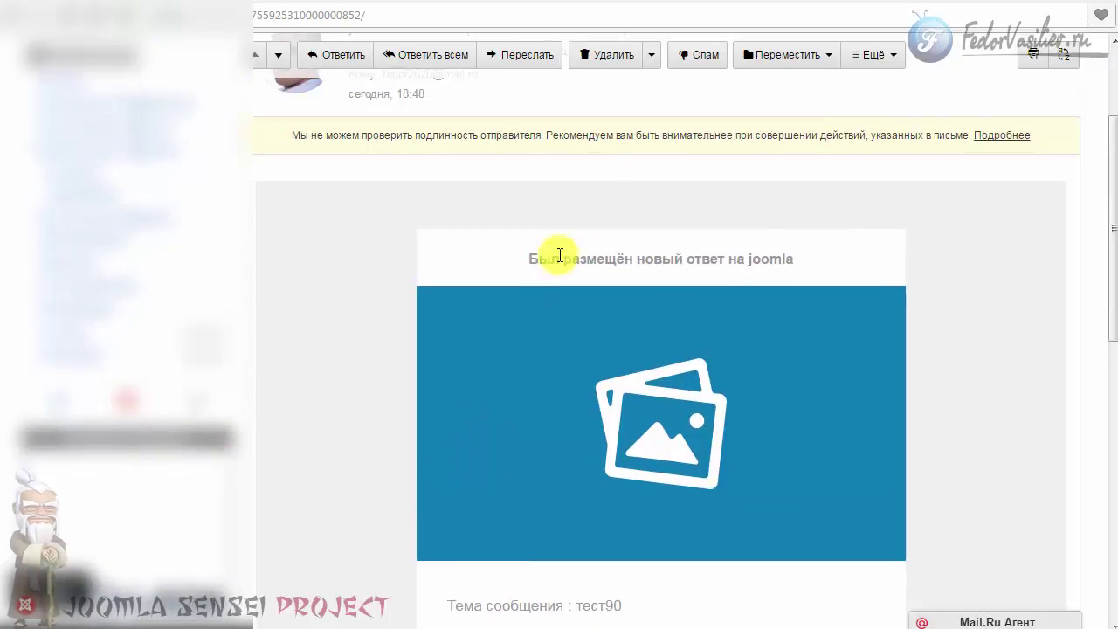
pyautogui.moveTo(529, 258); pyautogui.dragTo(894, 272)
pyautogui.scroll(-4, 895, 273)
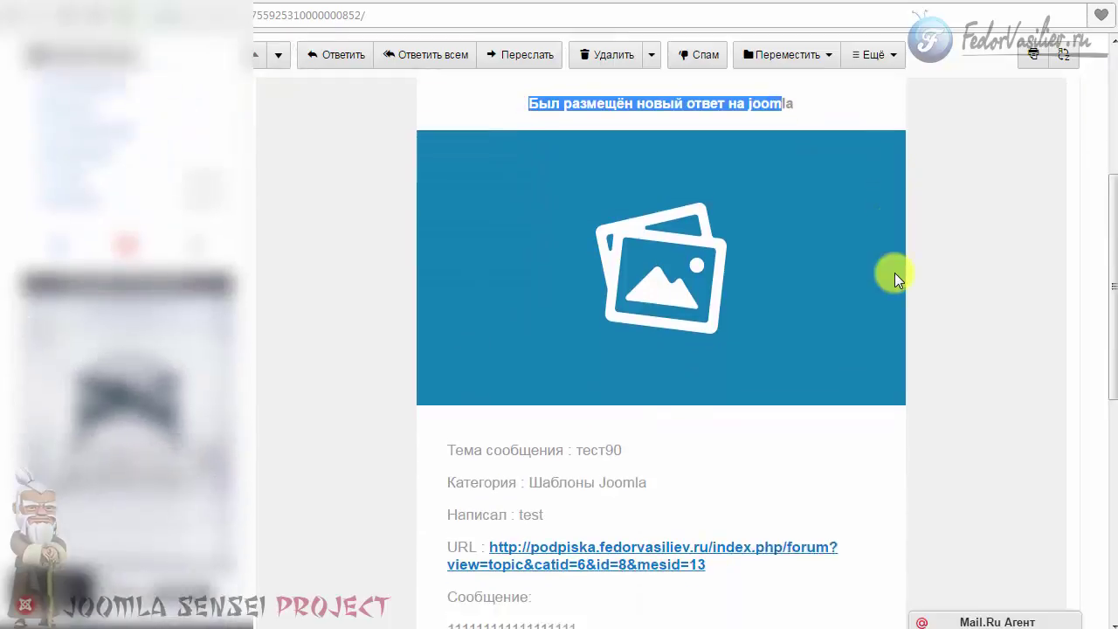
pyautogui.scroll(-3, 437, 284)
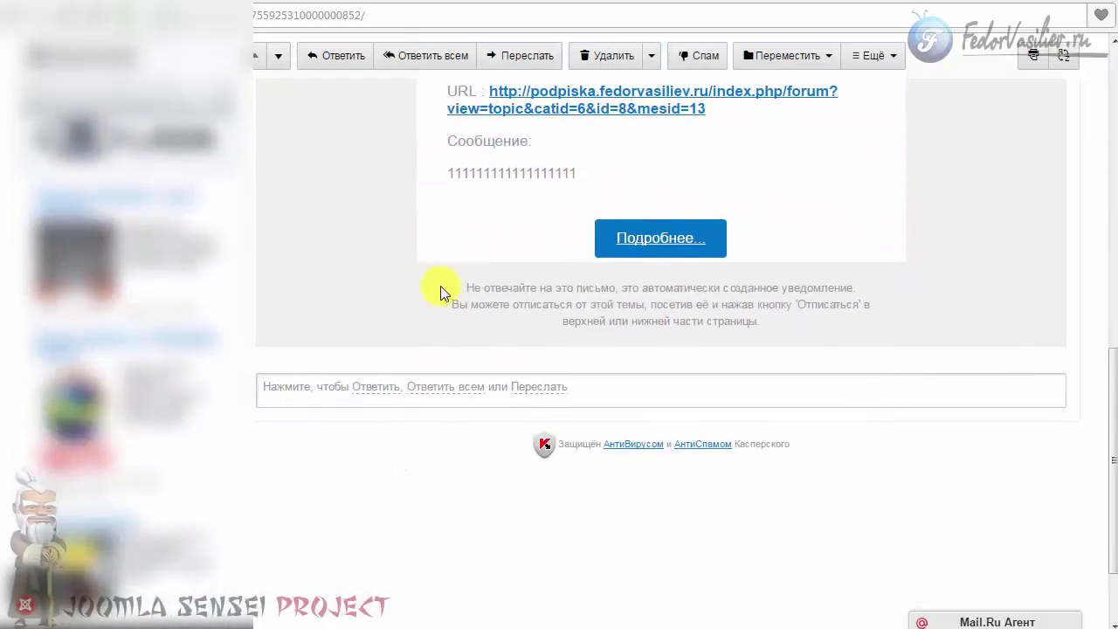
pyautogui.scroll(4, 437, 289)
pyautogui.scroll(3, 519, 317)
pyautogui.click(498, 264)
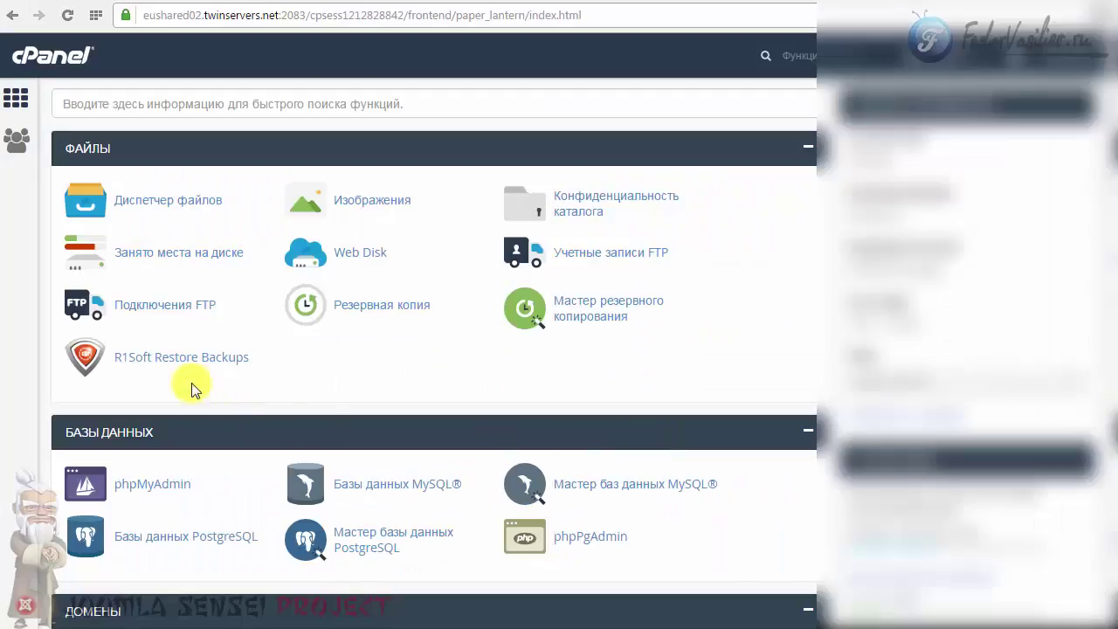
# - Switch to cPanel, open Диспетчер файлов and browse the site's files to the media/kunena/email folder
pyautogui.click(157, 201)
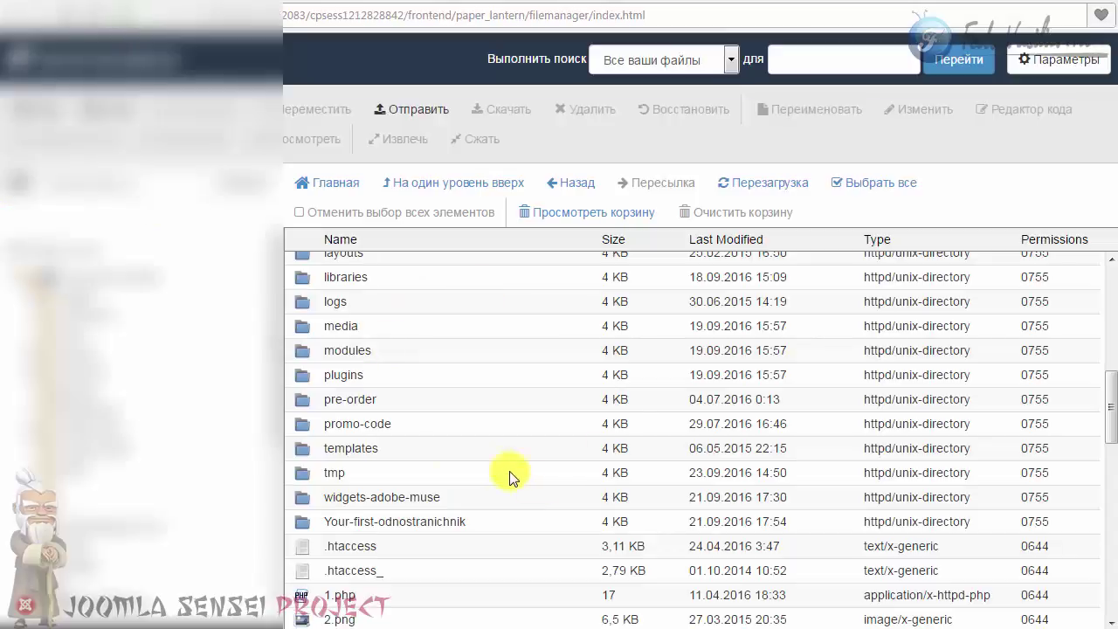
pyautogui.doubleClick(301, 326)
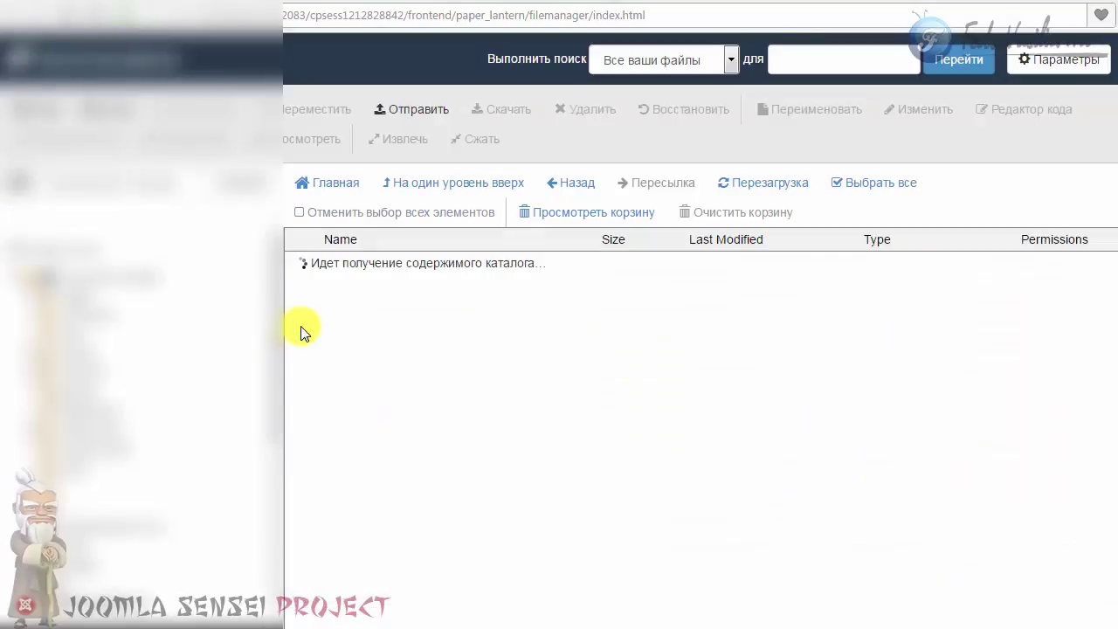
pyautogui.scroll(-2, 333, 378)
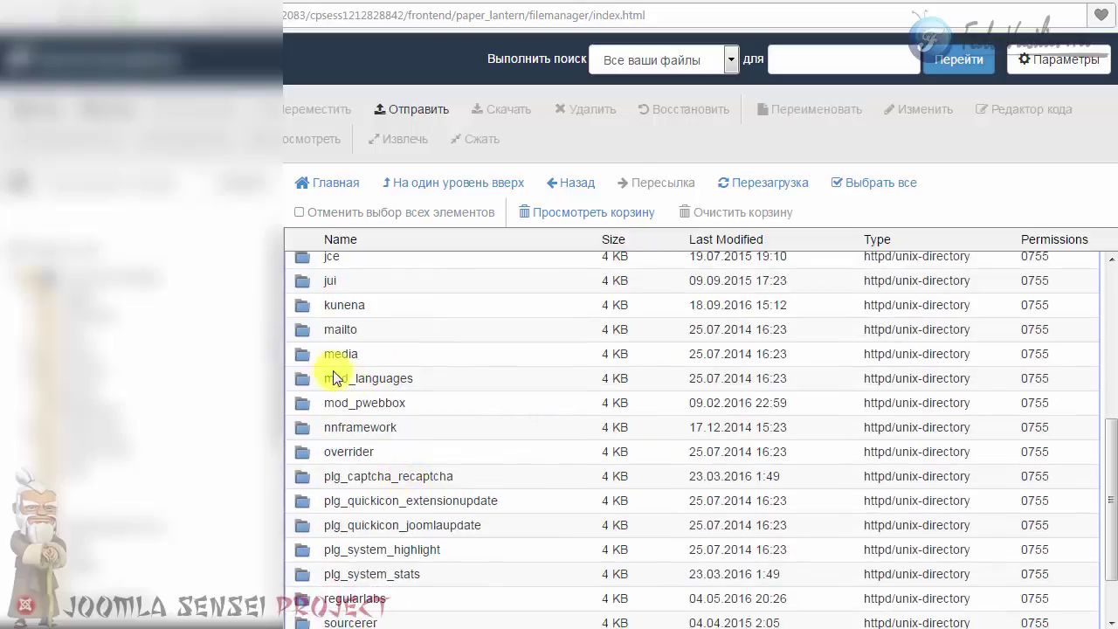
pyautogui.click(345, 305)
pyautogui.doubleClick(300, 307)
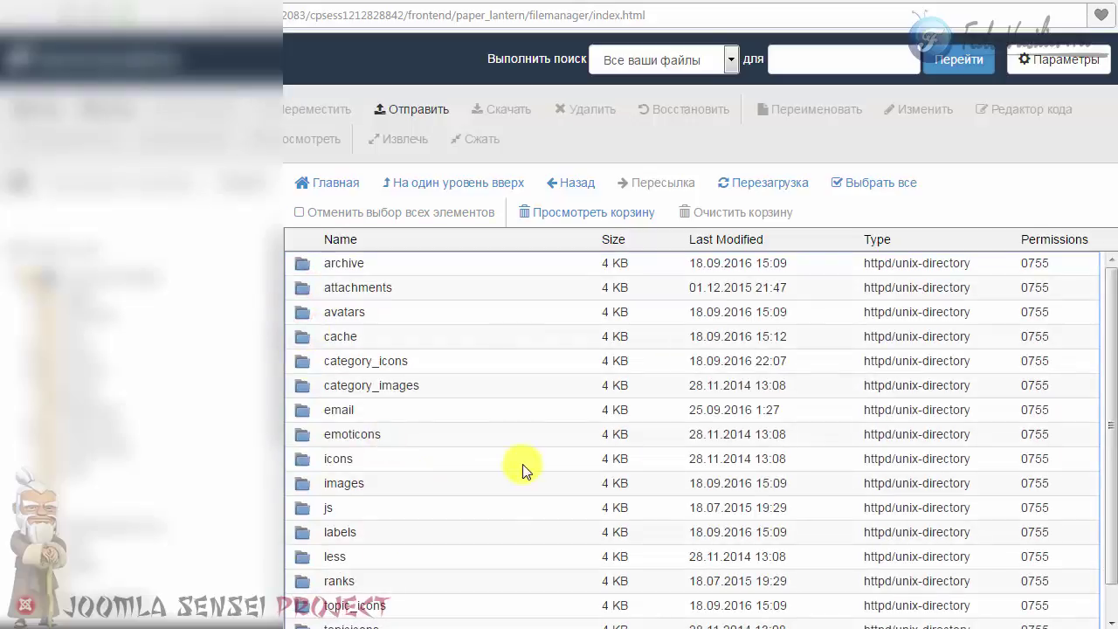
pyautogui.doubleClick(305, 412)
# - Select hero-wide.png in the email folder and preview the local hero-wide.png from the смена картинки в письме folder
pyautogui.click(333, 312)
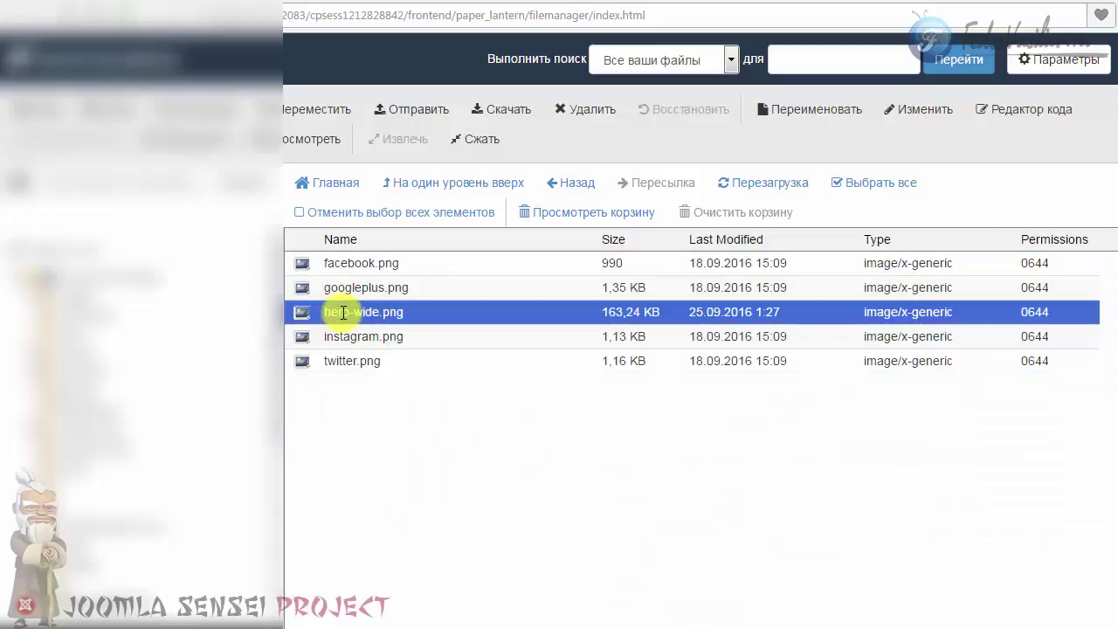
pyautogui.click(409, 313)
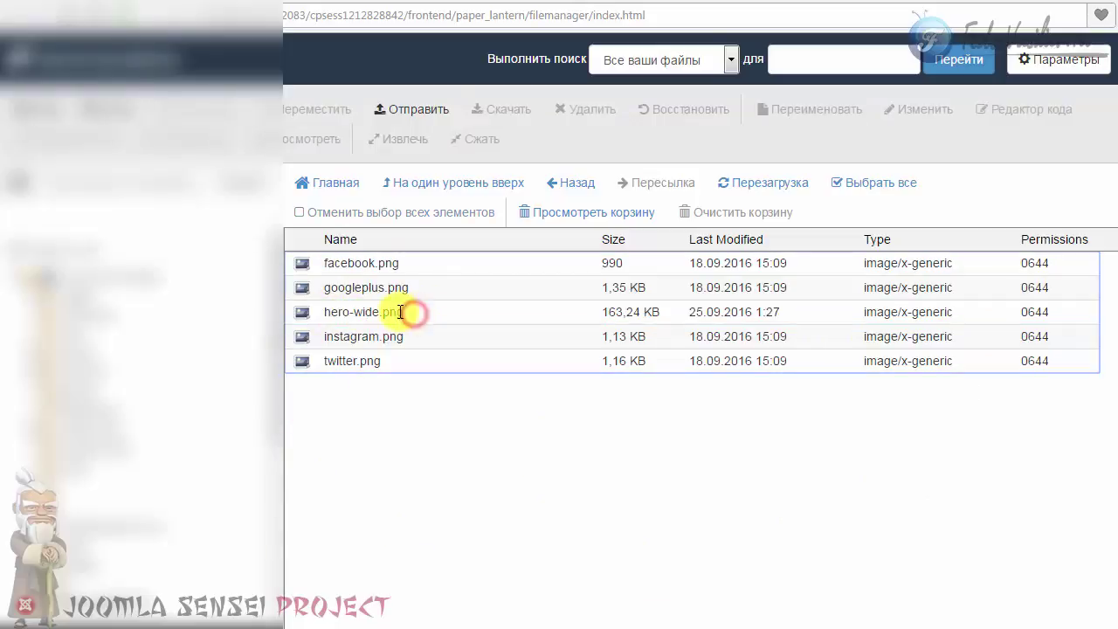
pyautogui.click(411, 312)
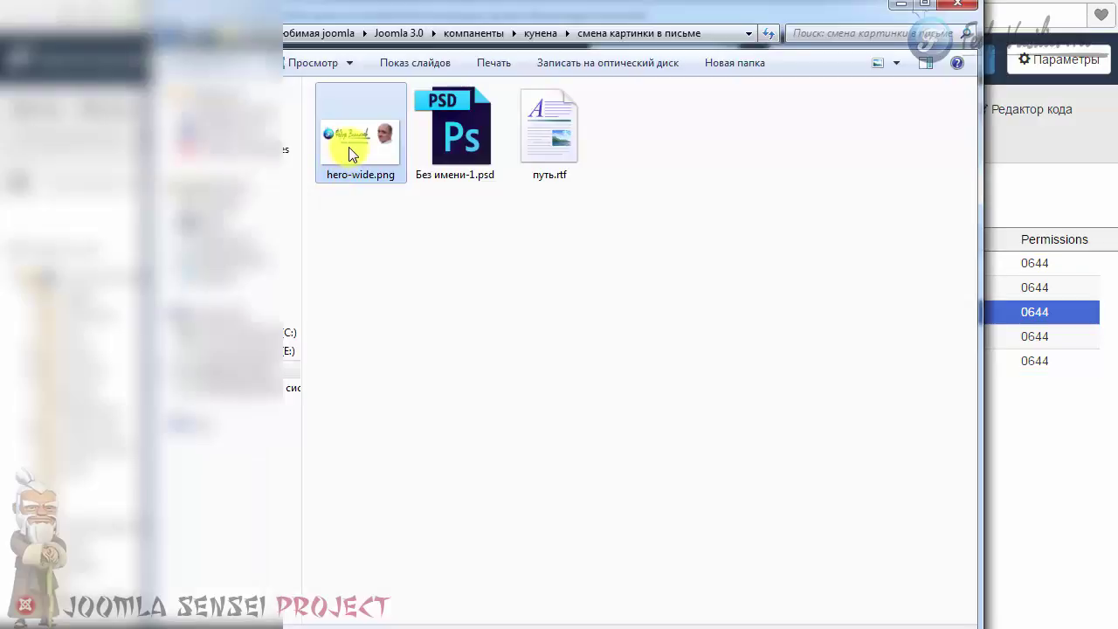
pyautogui.doubleClick(349, 147)
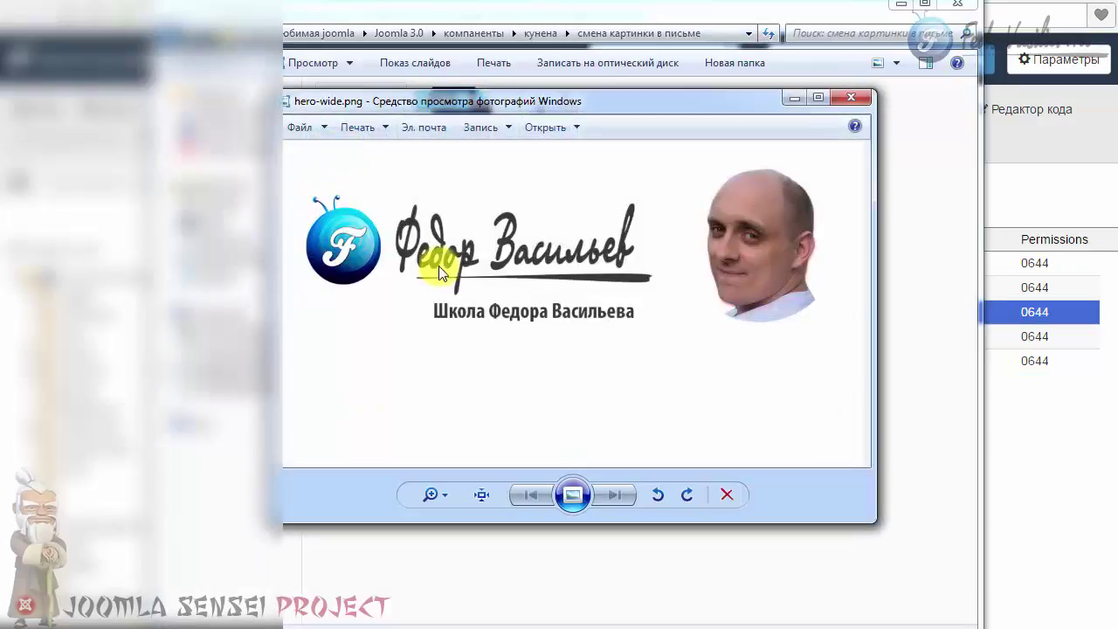